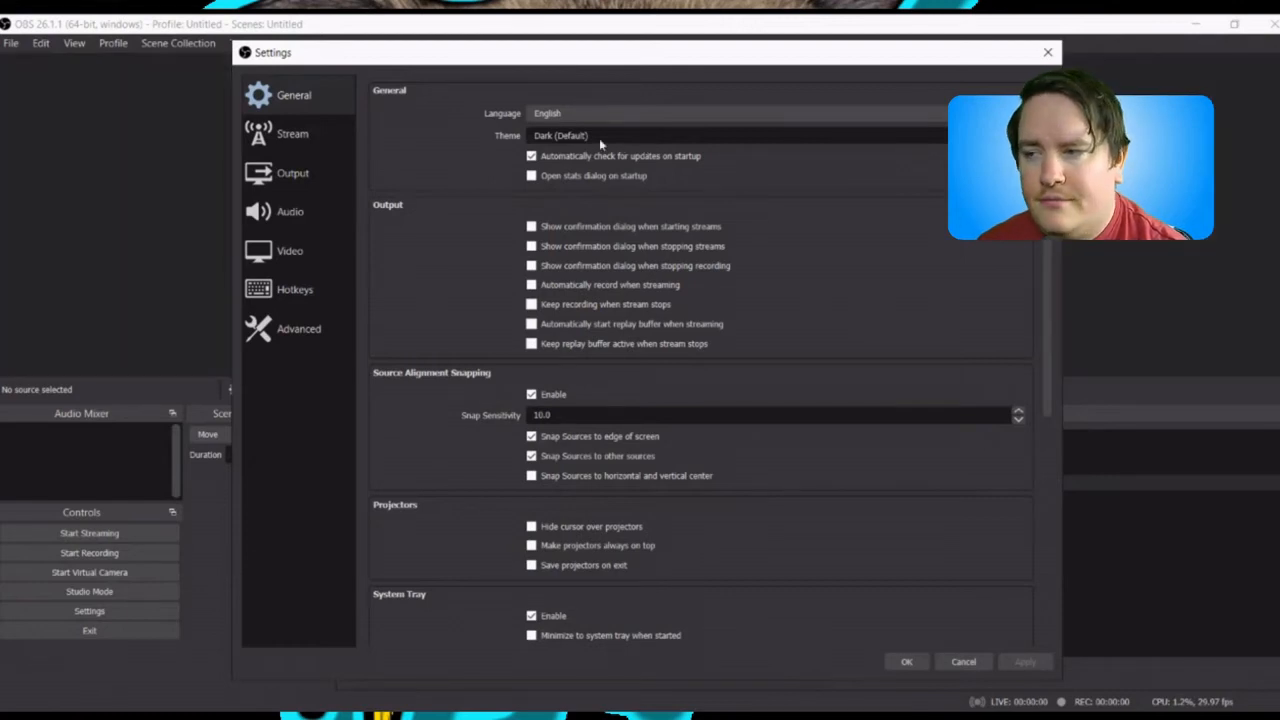
# Step: Try the Acri theme for the interface in the general settings
pyautogui.scroll(1, 599, 138)
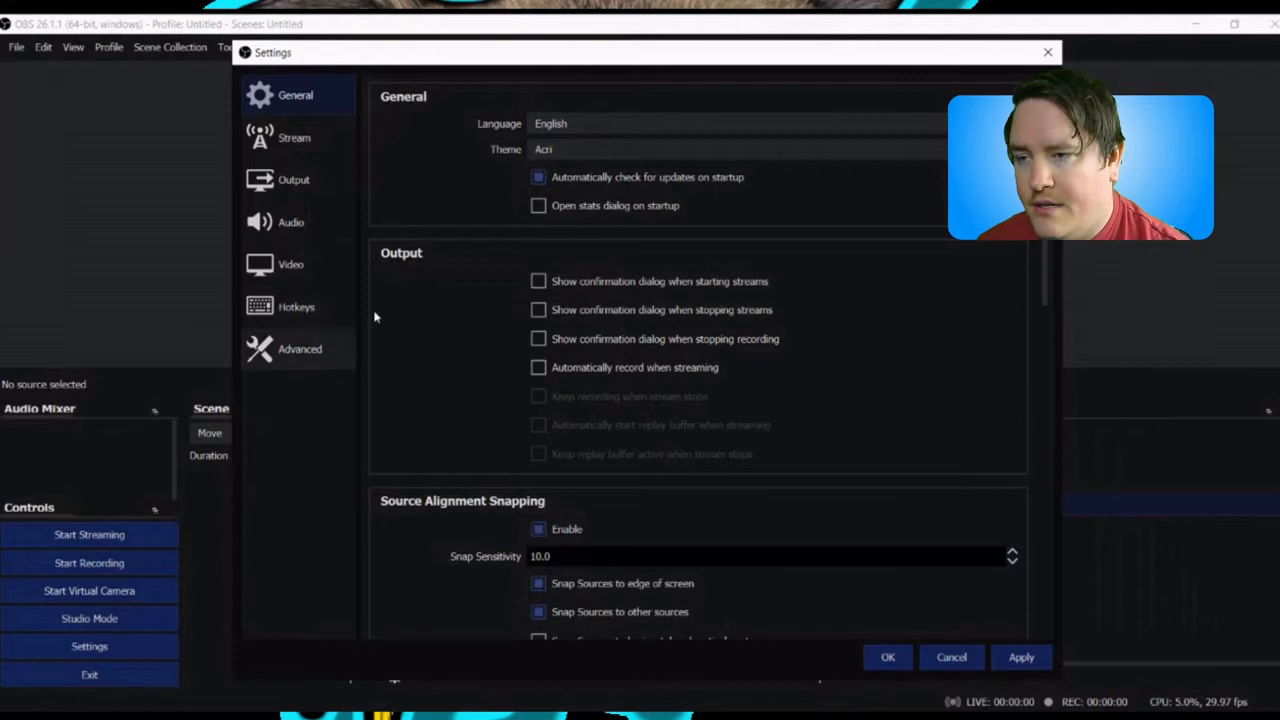
pyautogui.moveTo(755, 51); pyautogui.dragTo(894, 60)
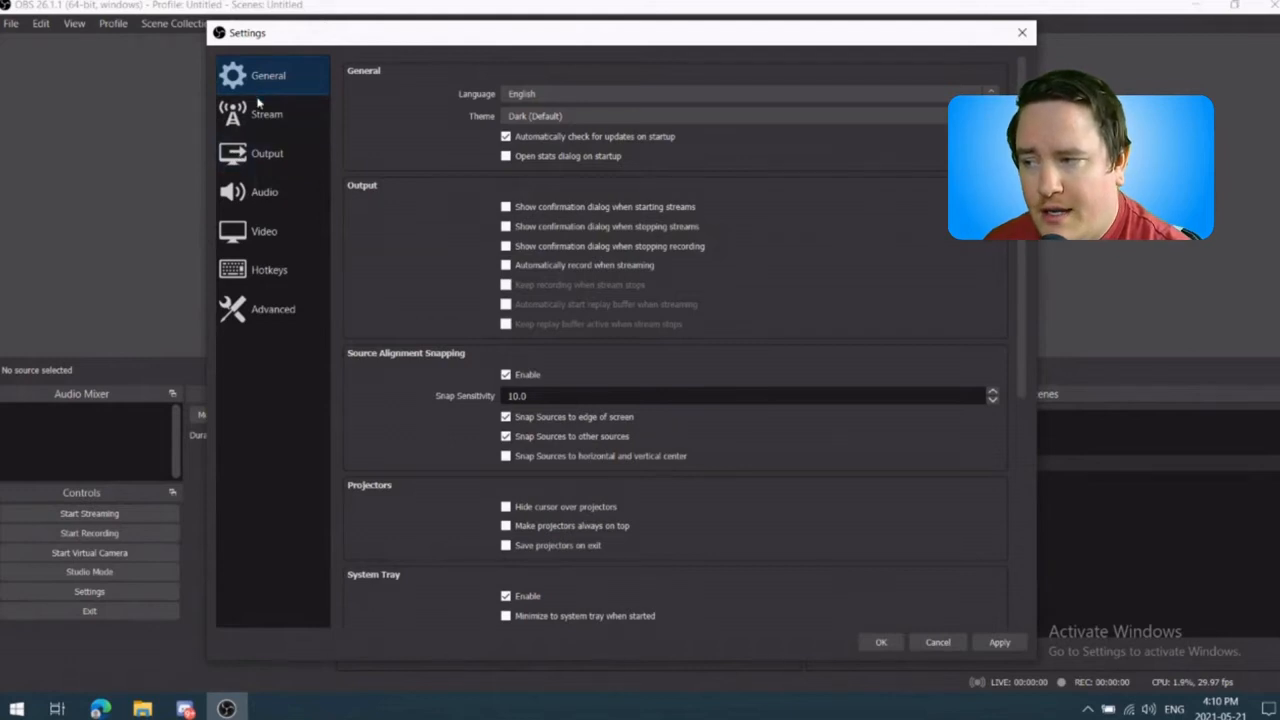
# Step: Examine the streaming services offered in the stream settings, including the complete list of services
pyautogui.click(262, 120)
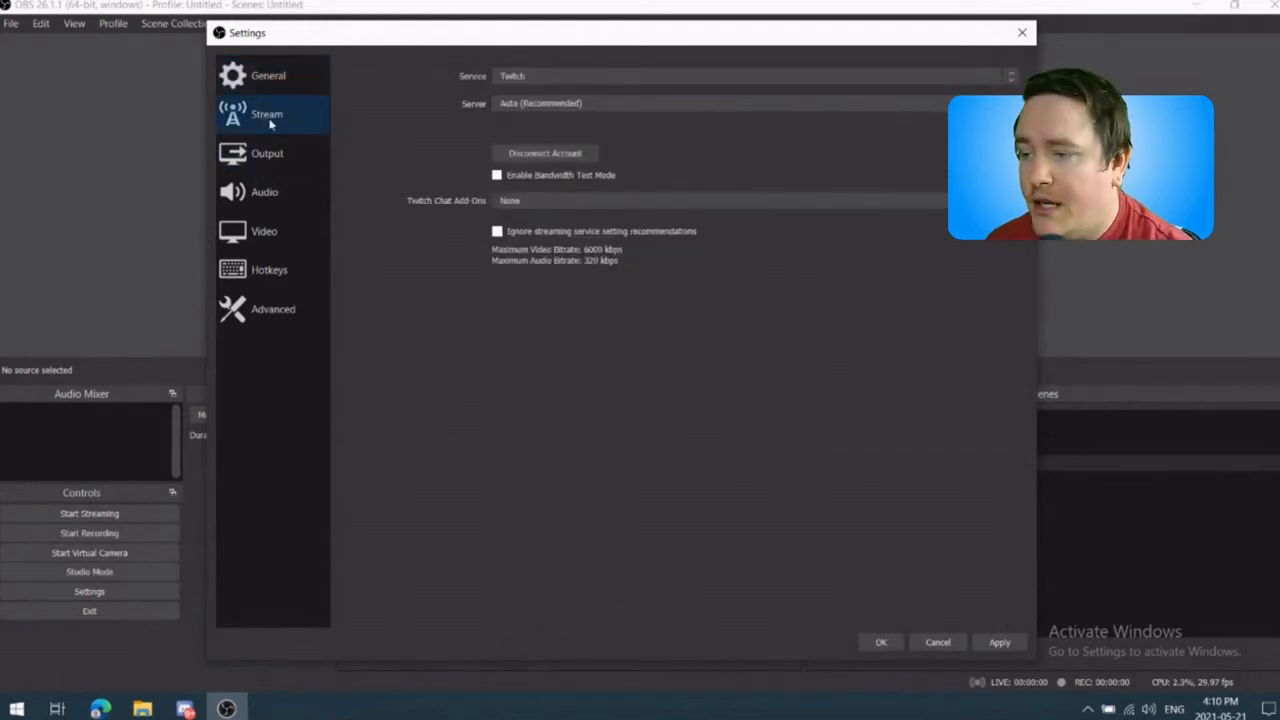
pyautogui.click(571, 77)
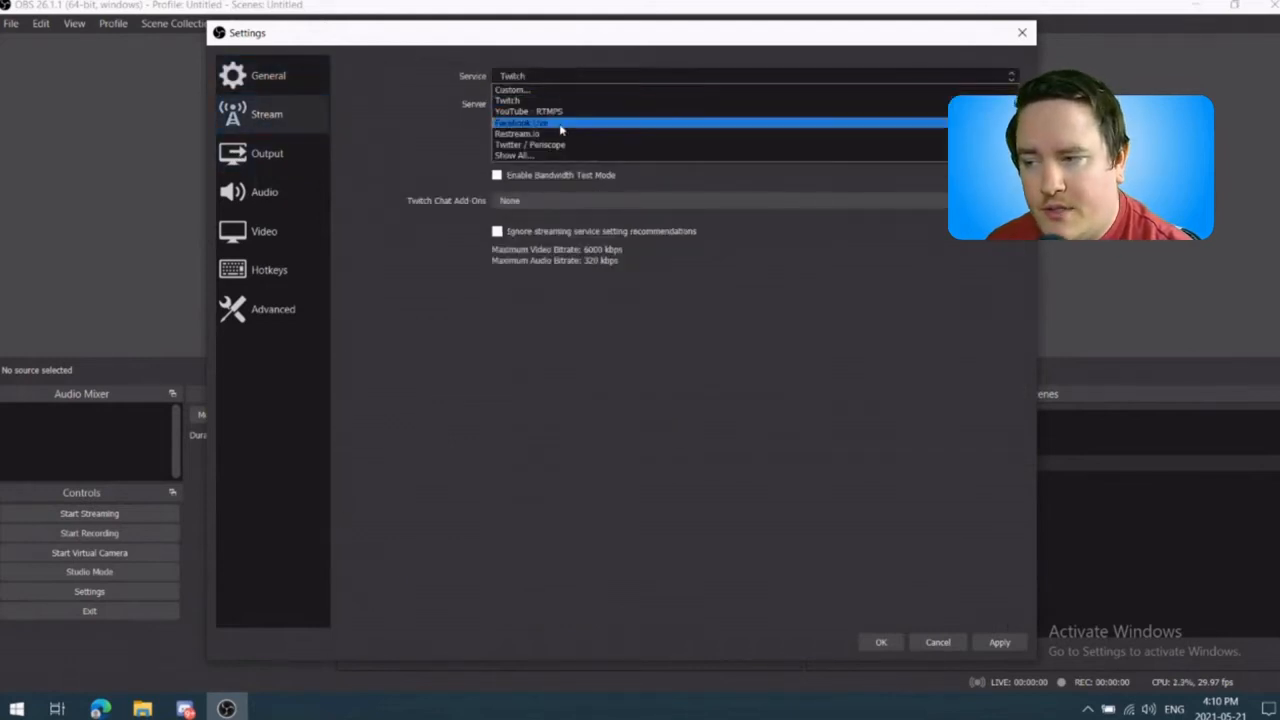
pyautogui.click(557, 158)
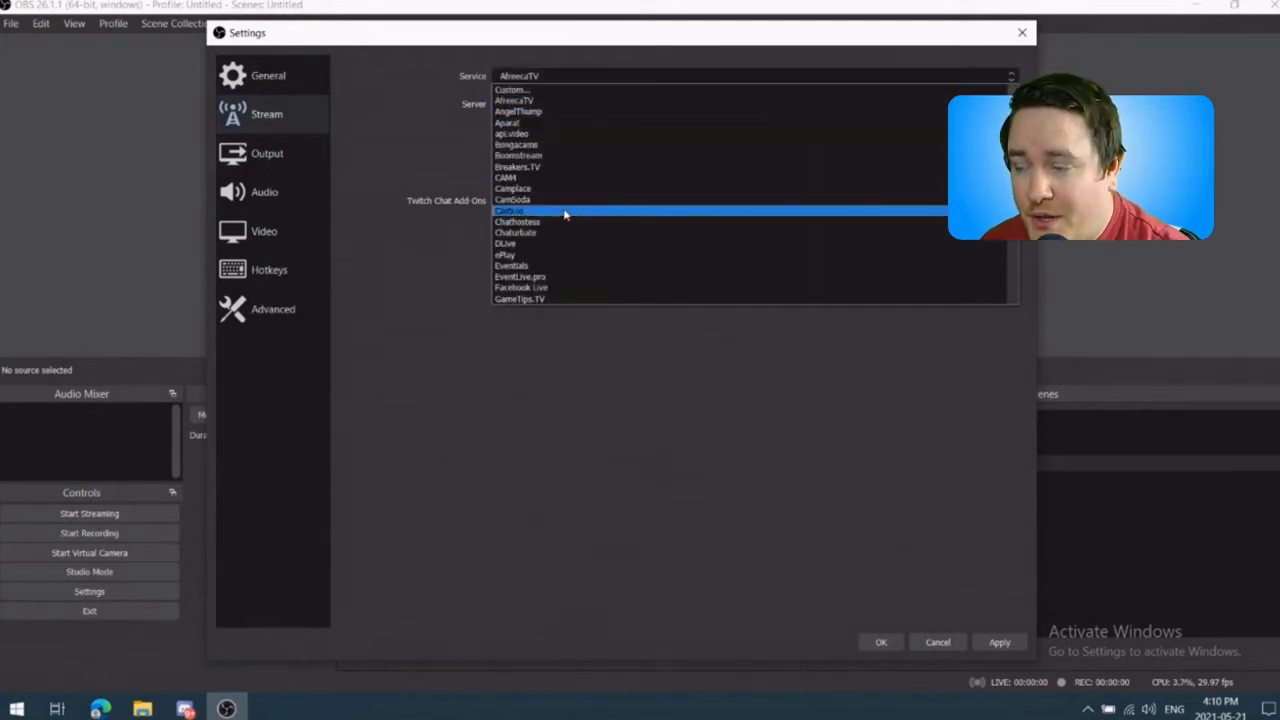
pyautogui.click(457, 305)
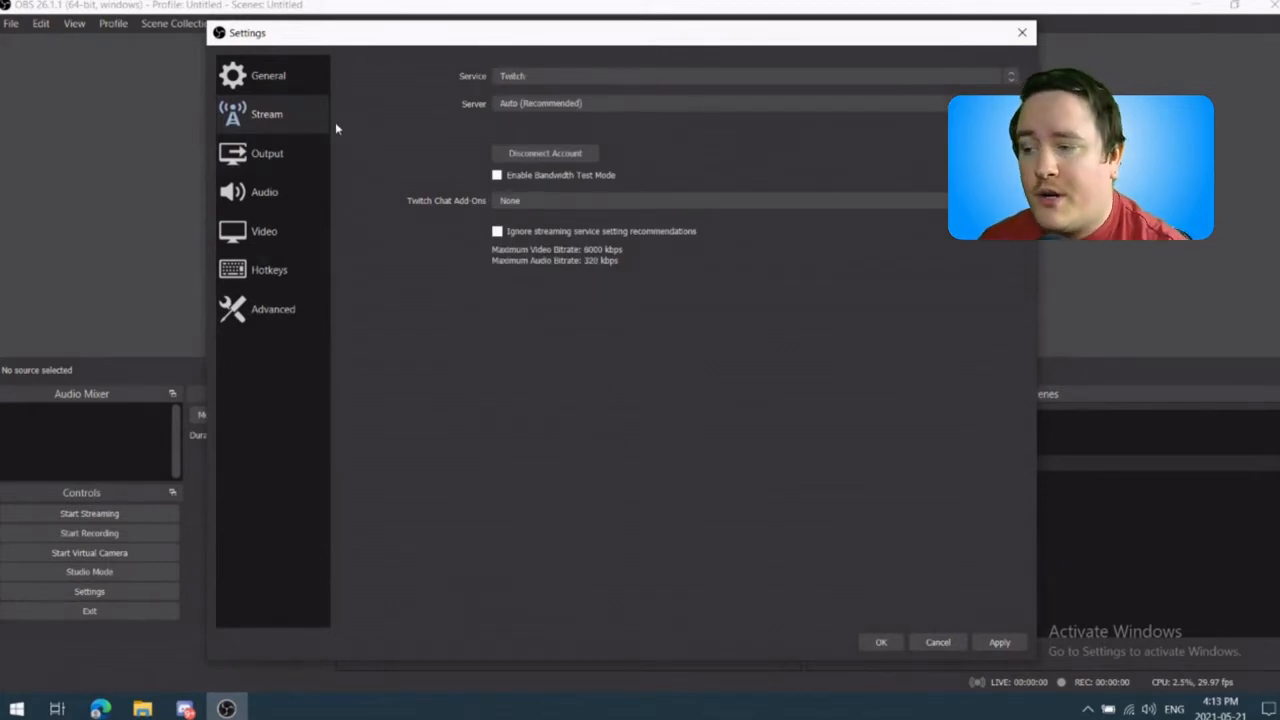
# Step: Examine the global audio device options in the audio settings and move on to the video settings
pyautogui.click(285, 248)
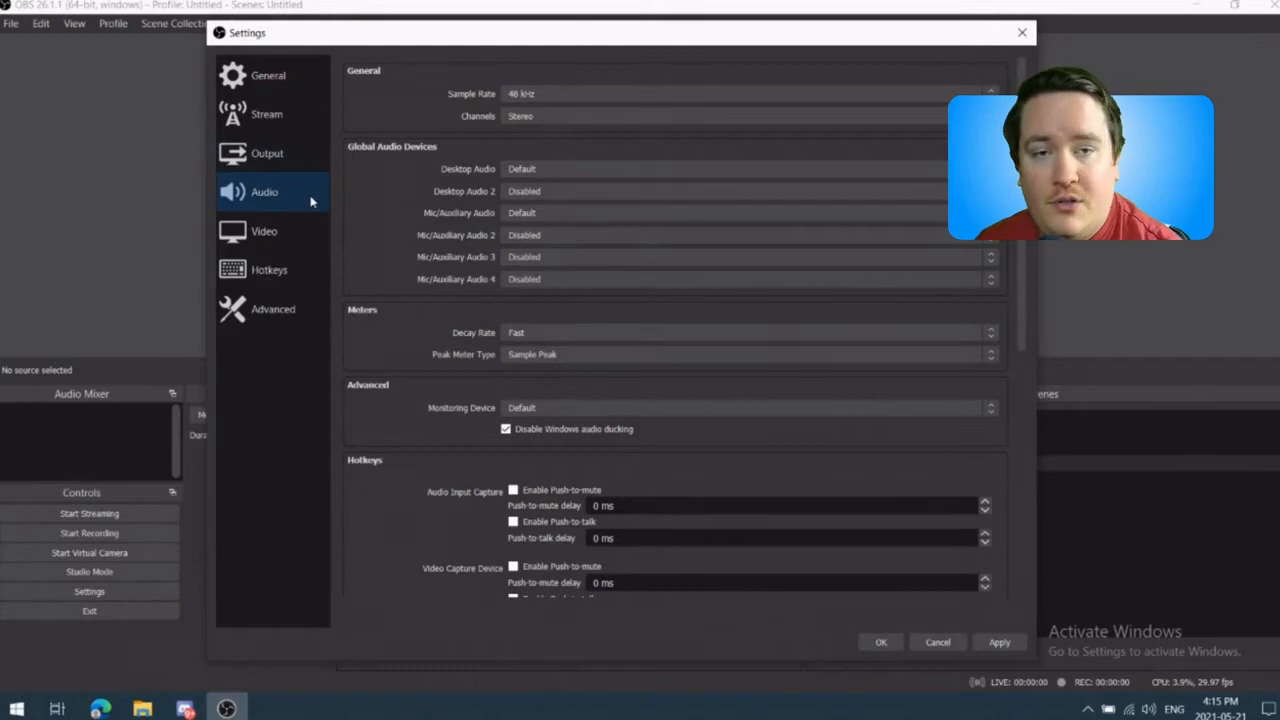
pyautogui.scroll(-4, 659, 204)
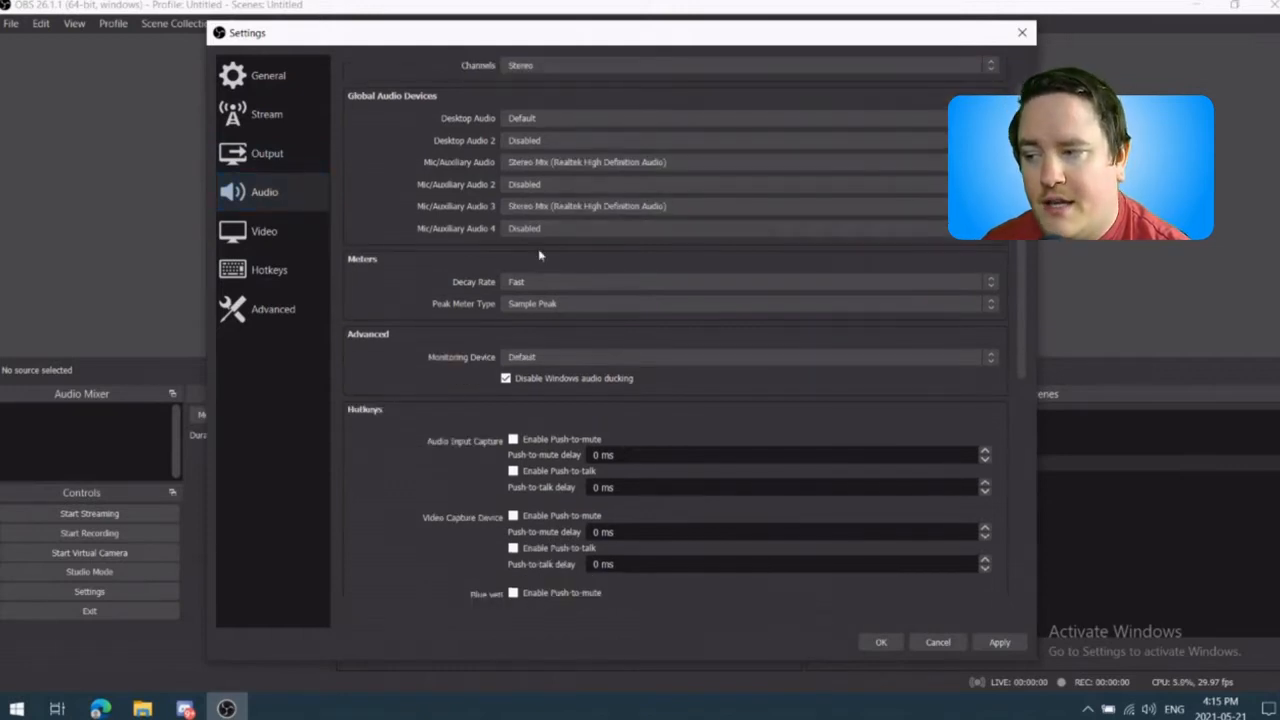
pyautogui.click(267, 242)
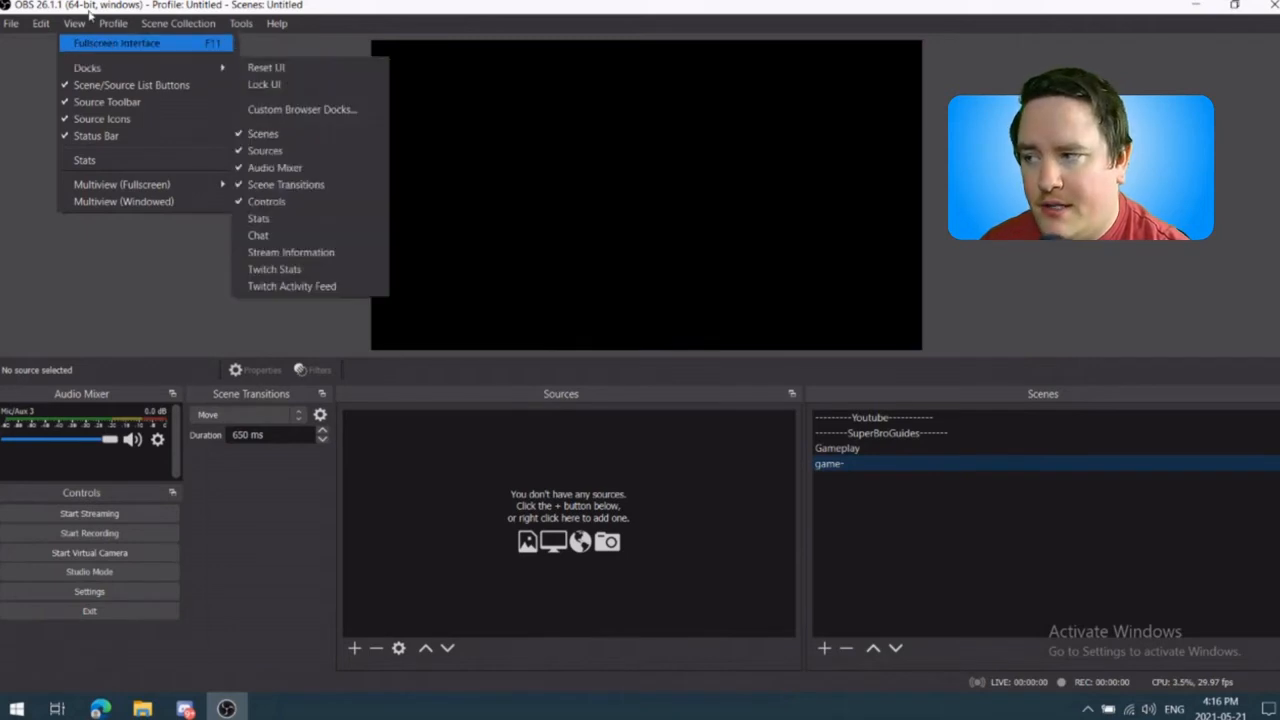
# Step: Show the Chat, Stream Information, Twitch Stats and Twitch Activity Feed docks in the main window
pyautogui.moveTo(200, 68)
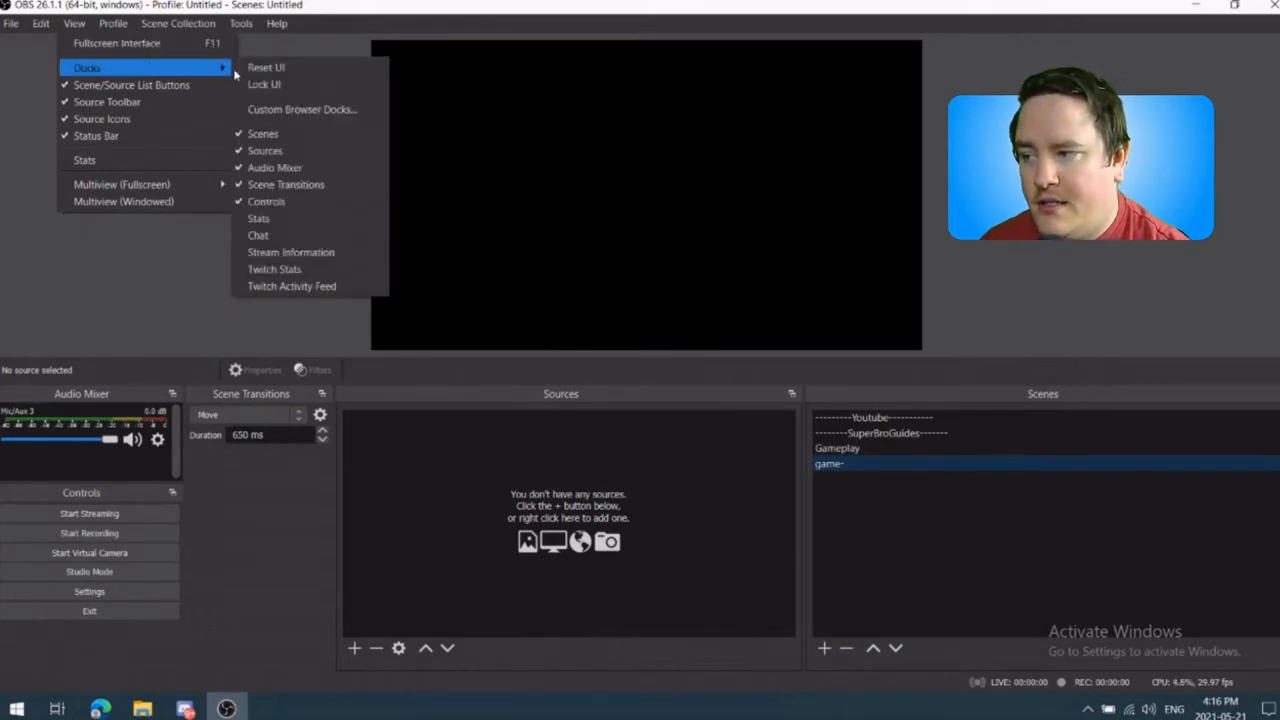
pyautogui.click(314, 237)
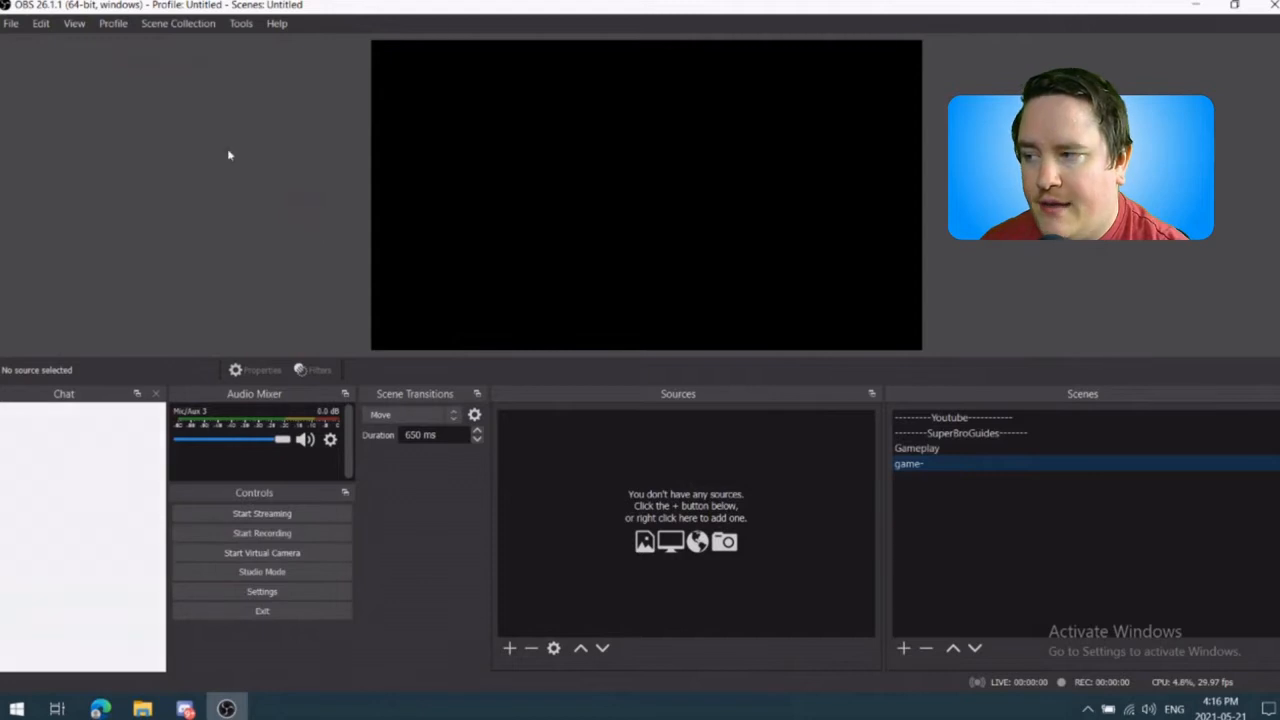
pyautogui.click(74, 23)
pyautogui.moveTo(200, 68)
pyautogui.click(316, 256)
pyautogui.click(74, 23)
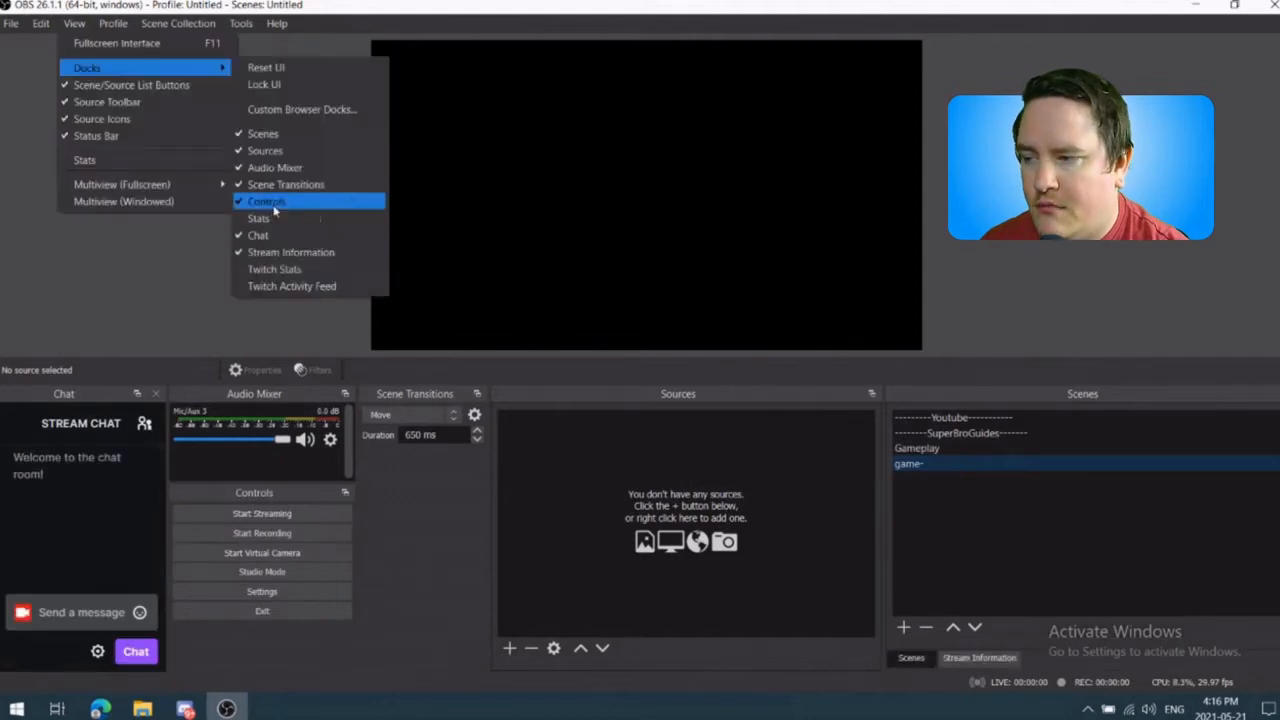
pyautogui.click(295, 270)
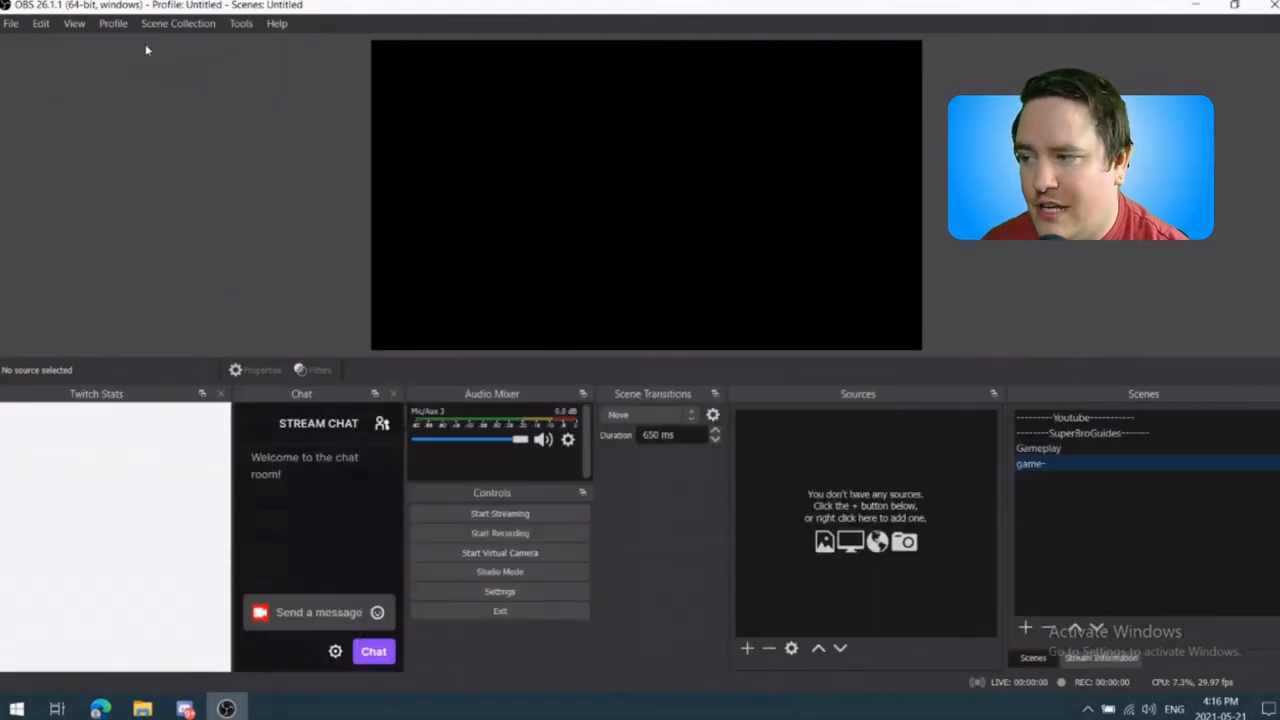
pyautogui.click(75, 24)
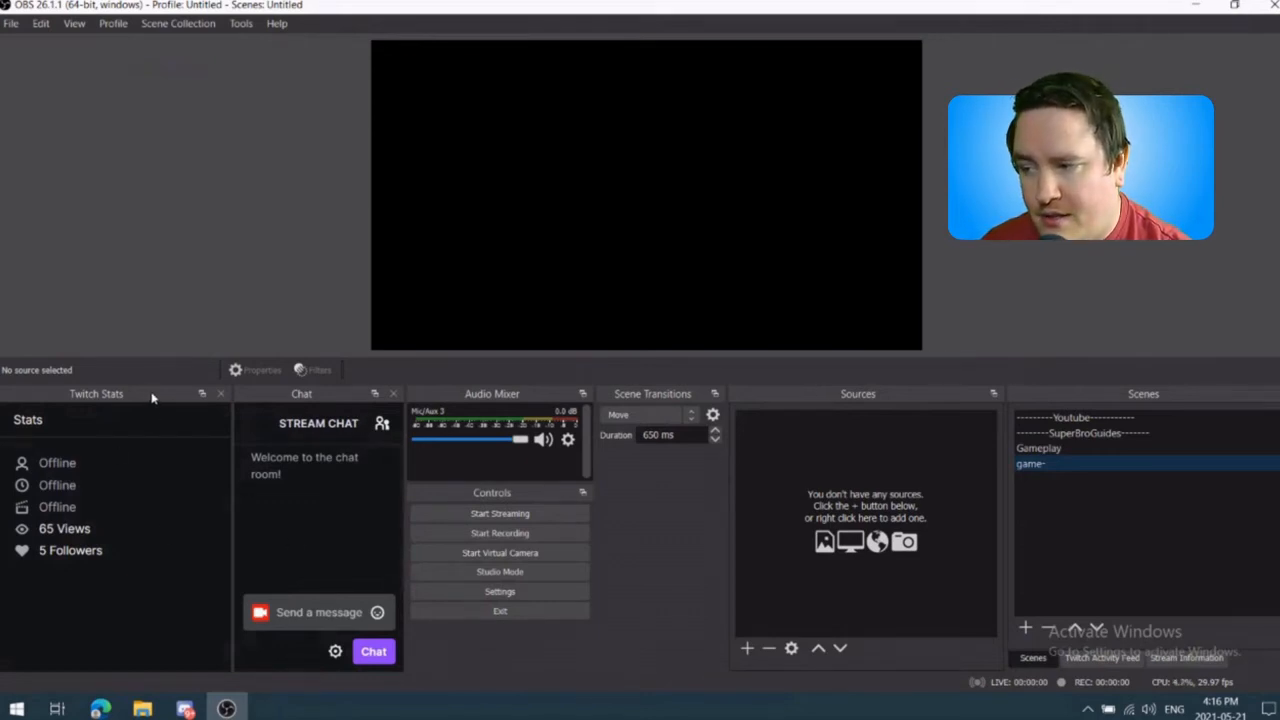
# Step: Combine the Twitch Stats and Chat docks into one tabbed group and switch between the two
pyautogui.moveTo(152, 395); pyautogui.dragTo(134, 432)
pyautogui.moveTo(185, 406); pyautogui.dragTo(134, 394)
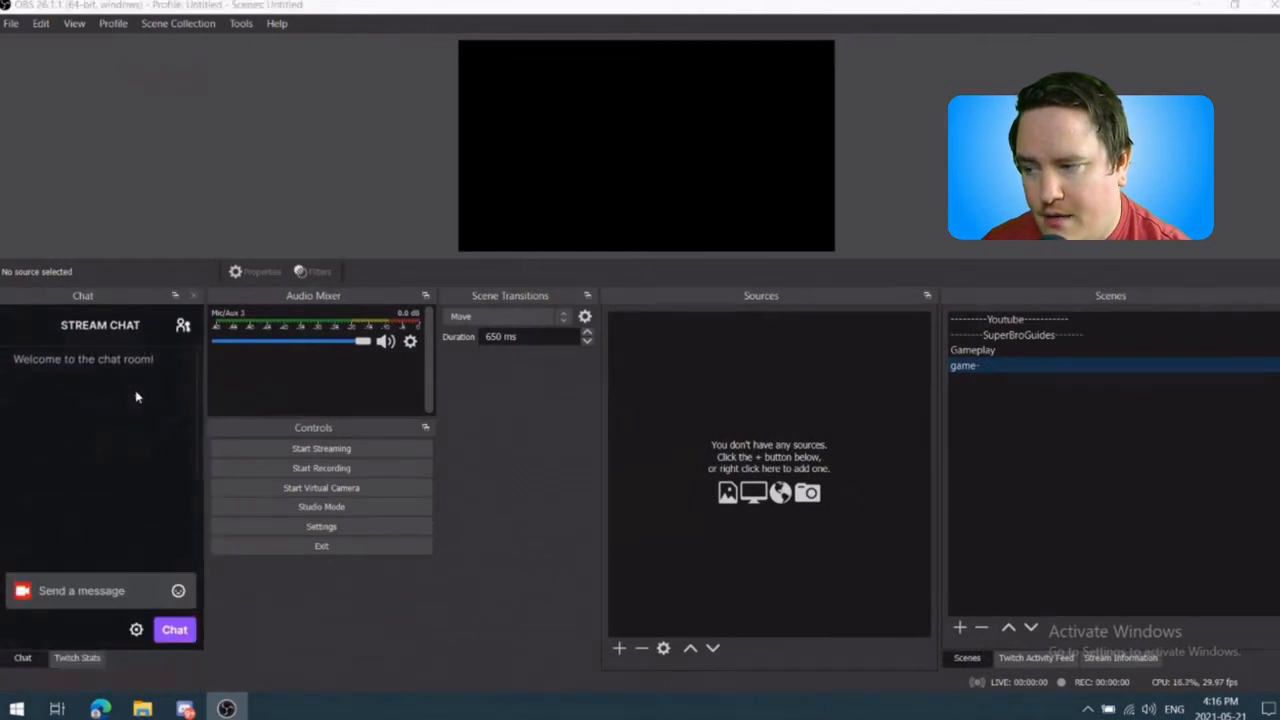
pyautogui.click(56, 662)
pyautogui.click(40, 664)
pyautogui.click(77, 664)
pyautogui.click(38, 664)
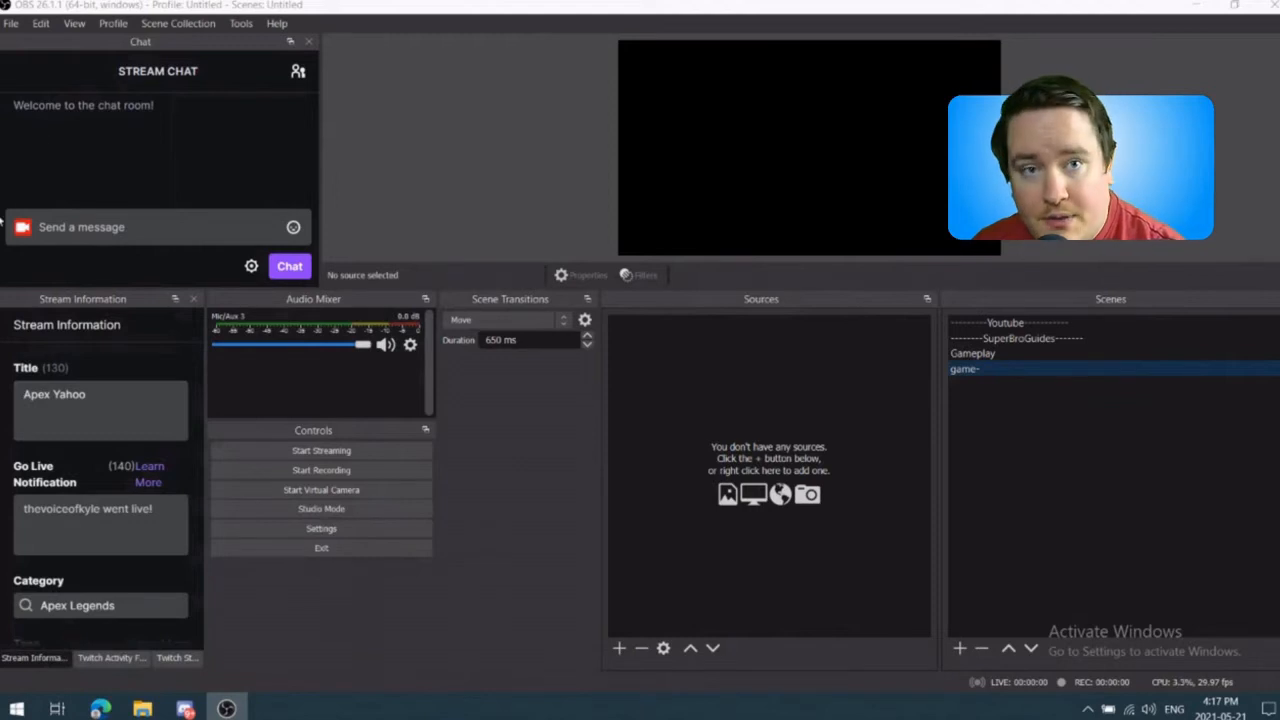
# Step: Enlarge the preview area above the docks and look through Stream Information, Twitch Activity Feed and Twitch Stats
pyautogui.moveTo(404, 289); pyautogui.dragTo(415, 371)
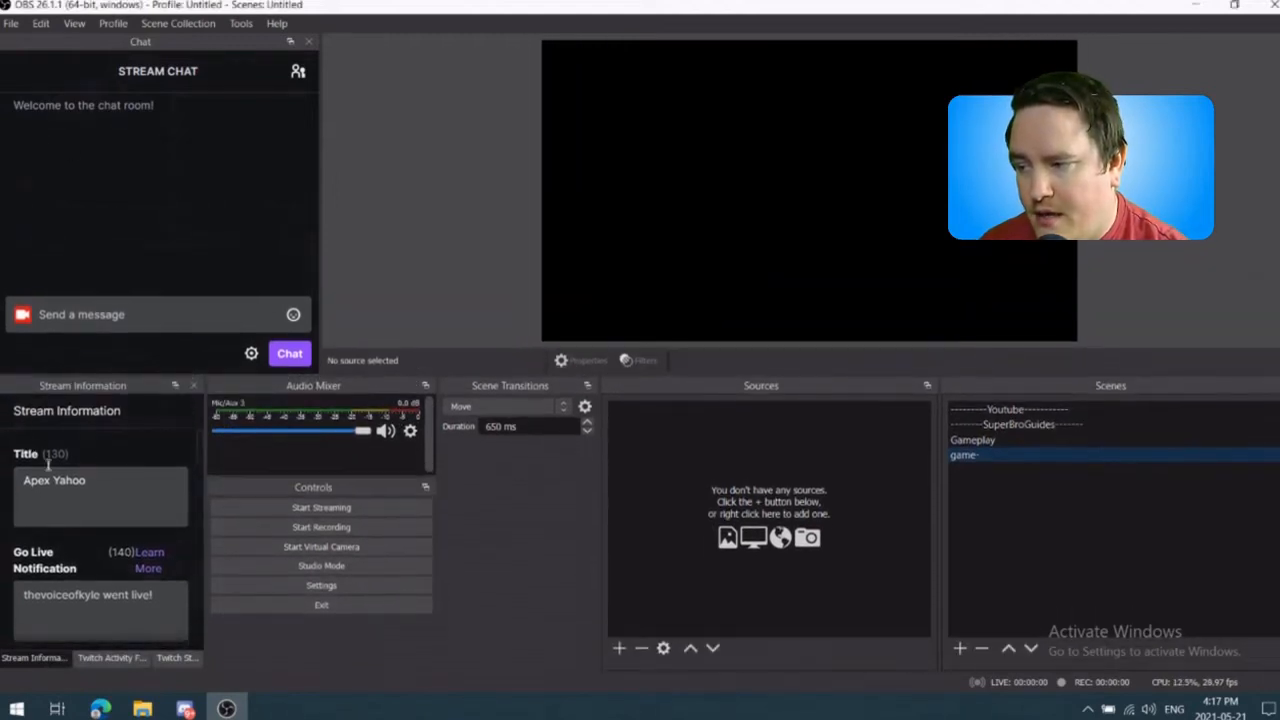
pyautogui.scroll(-3, 68, 560)
pyautogui.scroll(3, 68, 560)
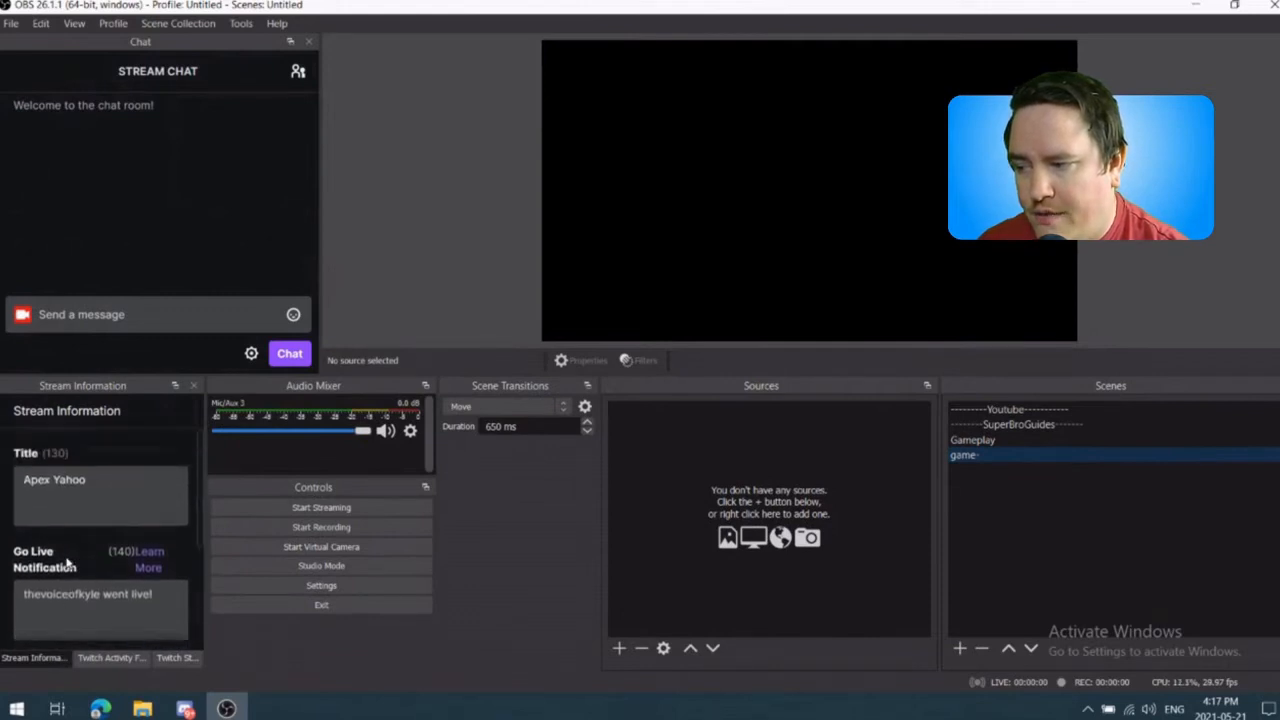
pyautogui.scroll(-5, 72, 500)
pyautogui.scroll(1, 74, 503)
pyautogui.click(111, 658)
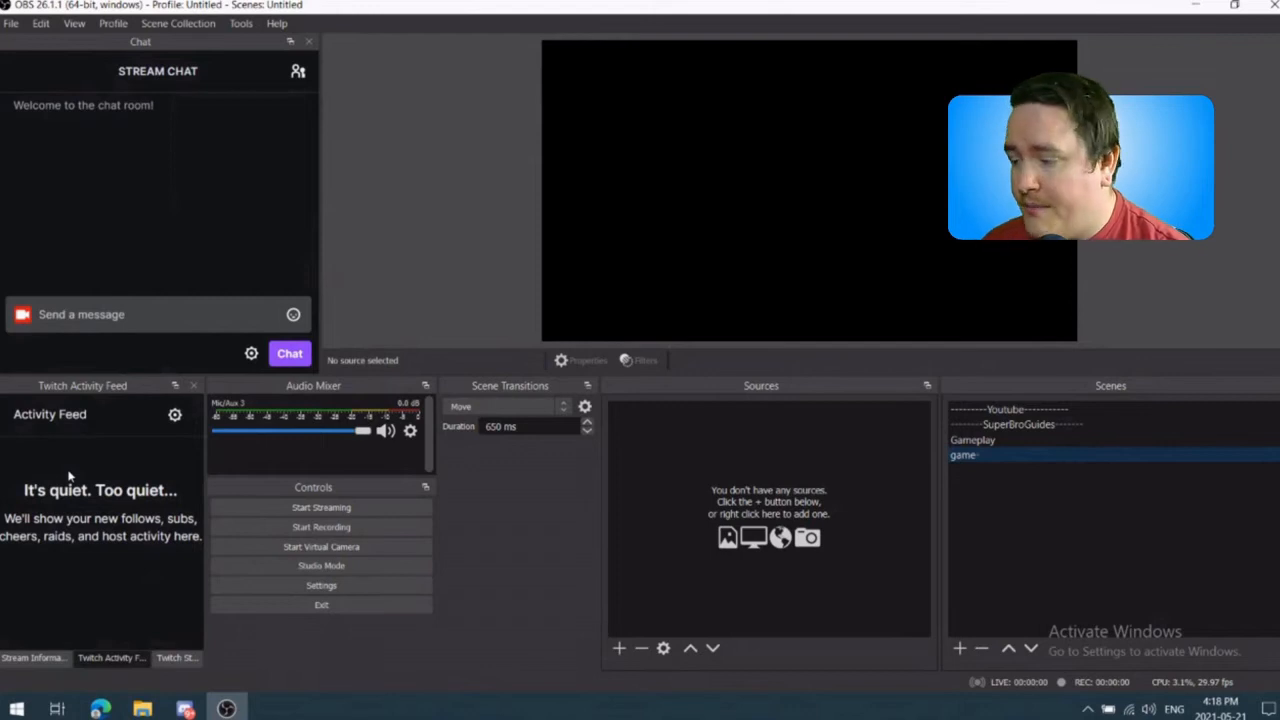
pyautogui.click(178, 659)
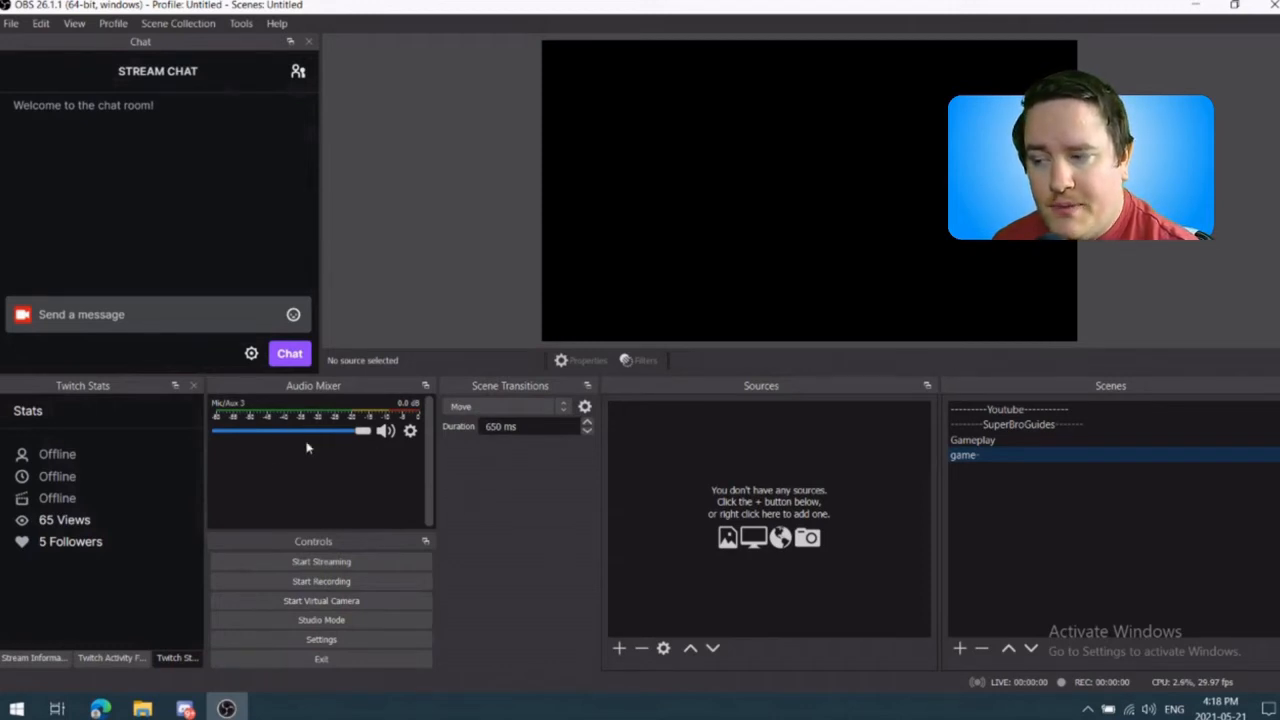
# Step: Switch the audio mixer to the vertical layout
pyautogui.rightClick(312, 473)
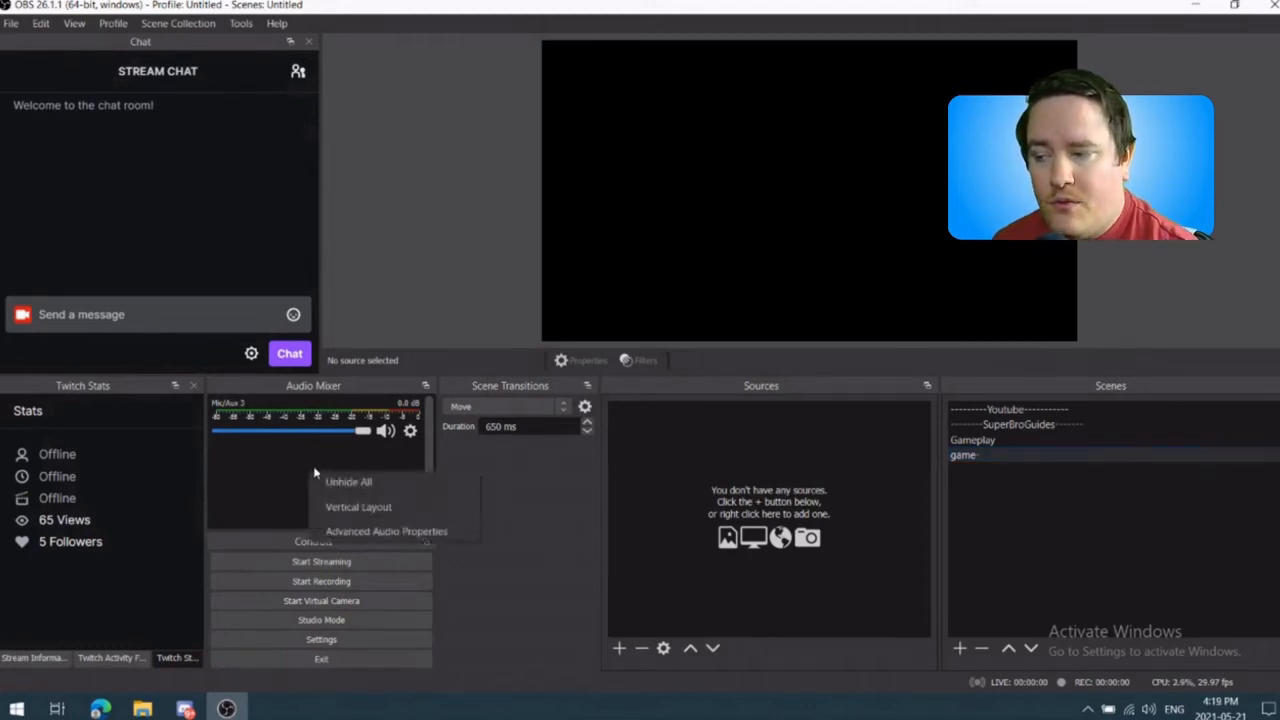
pyautogui.click(364, 508)
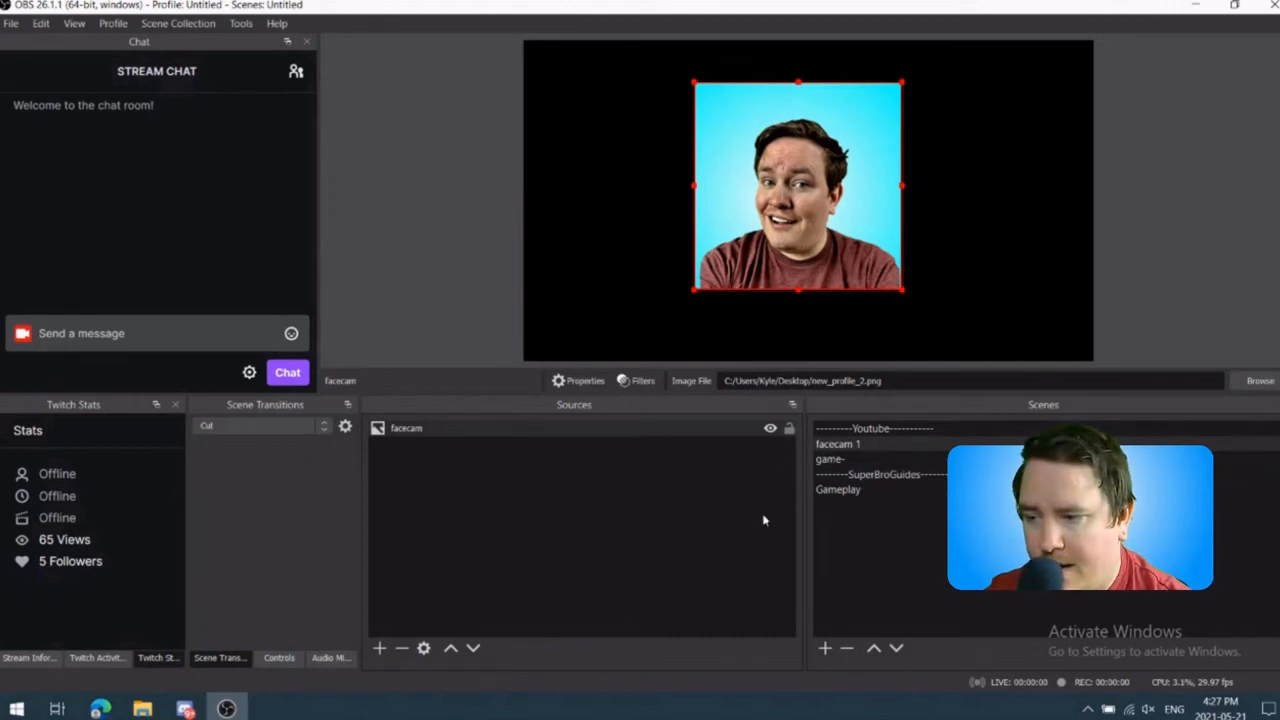
# Step: Check the game- scene, return to facecam 1 and stretch the facecam image slightly at its left edge
pyautogui.click(889, 463)
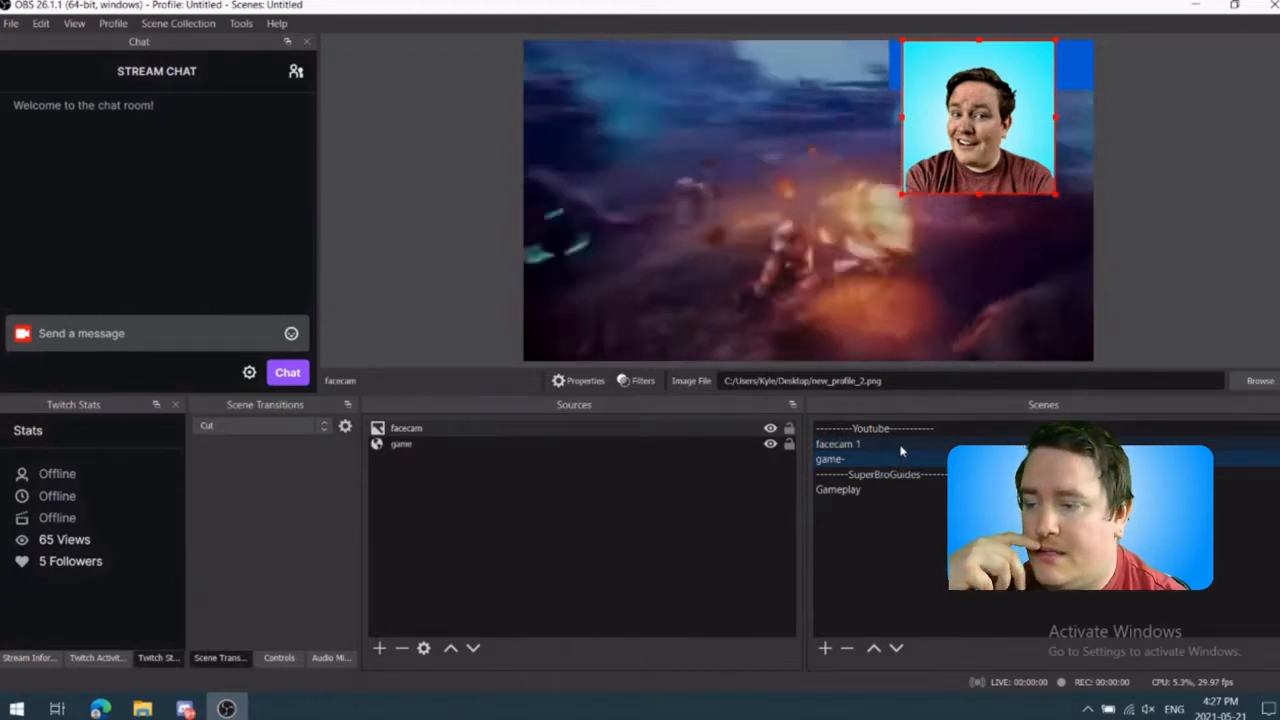
pyautogui.click(900, 446)
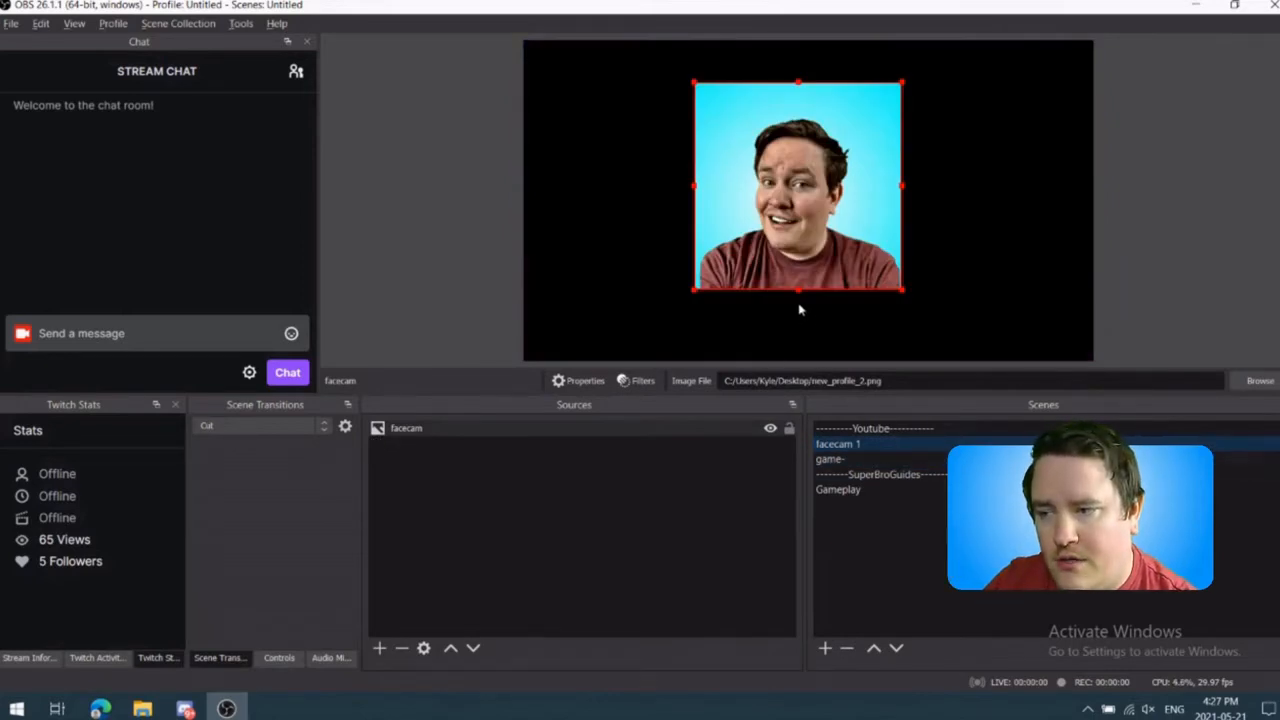
pyautogui.moveTo(799, 288)
pyautogui.mouseDown()
pyautogui.moveTo(828, 213)
pyautogui.moveTo(821, 134)
pyautogui.moveTo(814, 291)
pyautogui.mouseUp()
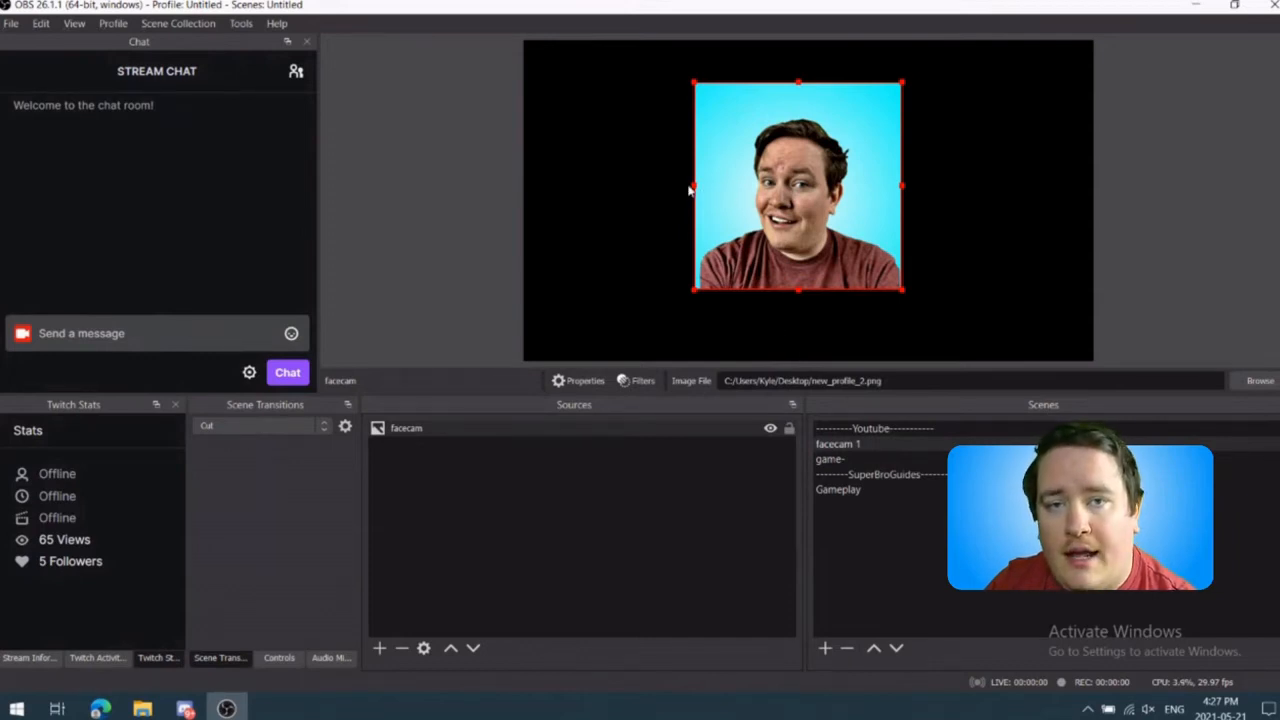
pyautogui.moveTo(695, 183)
pyautogui.mouseDown()
pyautogui.moveTo(617, 184)
pyautogui.moveTo(708, 188)
pyautogui.moveTo(692, 190)
pyautogui.mouseUp()
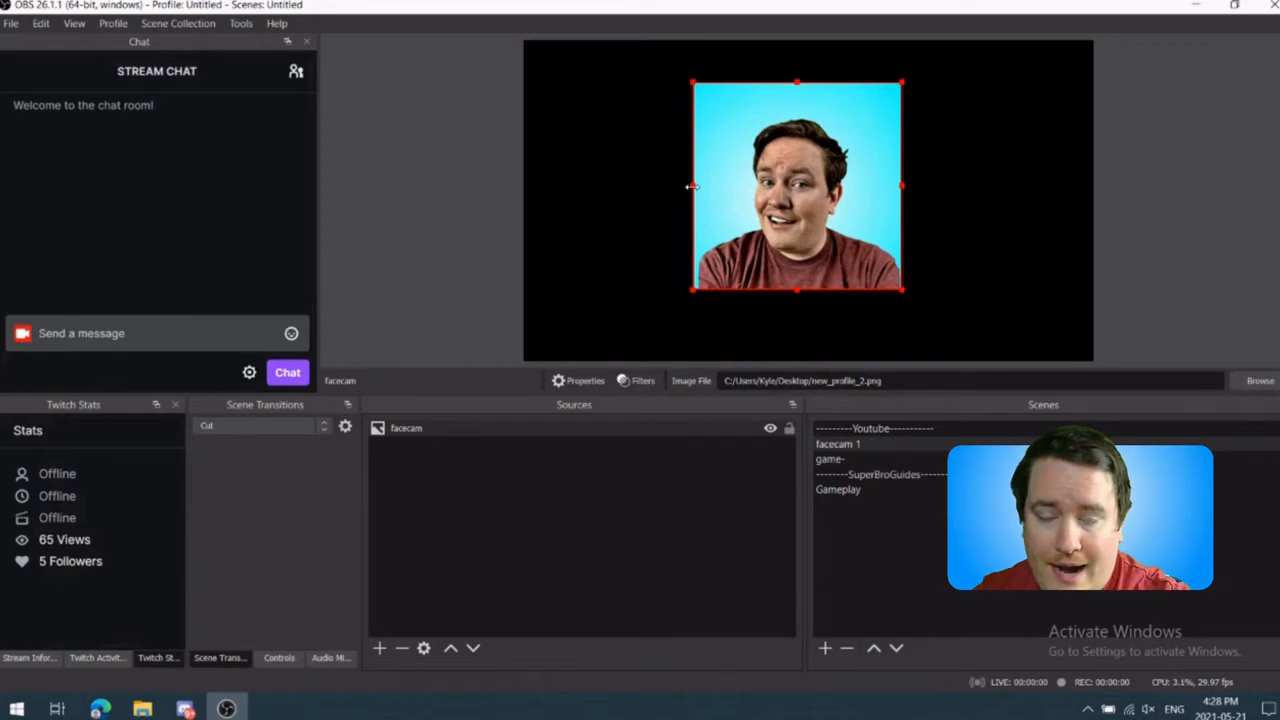
# Step: Nudge the facecam image up on the canvas and back down to slightly below its starting height
pyautogui.press('Up')
pyautogui.press('Up')
pyautogui.press('Up')
pyautogui.press('Up')
pyautogui.press('Up')
pyautogui.press('Up')
pyautogui.press('Up')
pyautogui.press('Up')
pyautogui.press('Up')
pyautogui.press('Up')
pyautogui.press('Up')
pyautogui.press('Up')
pyautogui.press('Up')
pyautogui.press('Up')
pyautogui.press('Up')
pyautogui.press('Up')
pyautogui.press('Up')
pyautogui.press('Up')
pyautogui.press('Up')
pyautogui.press('Up')
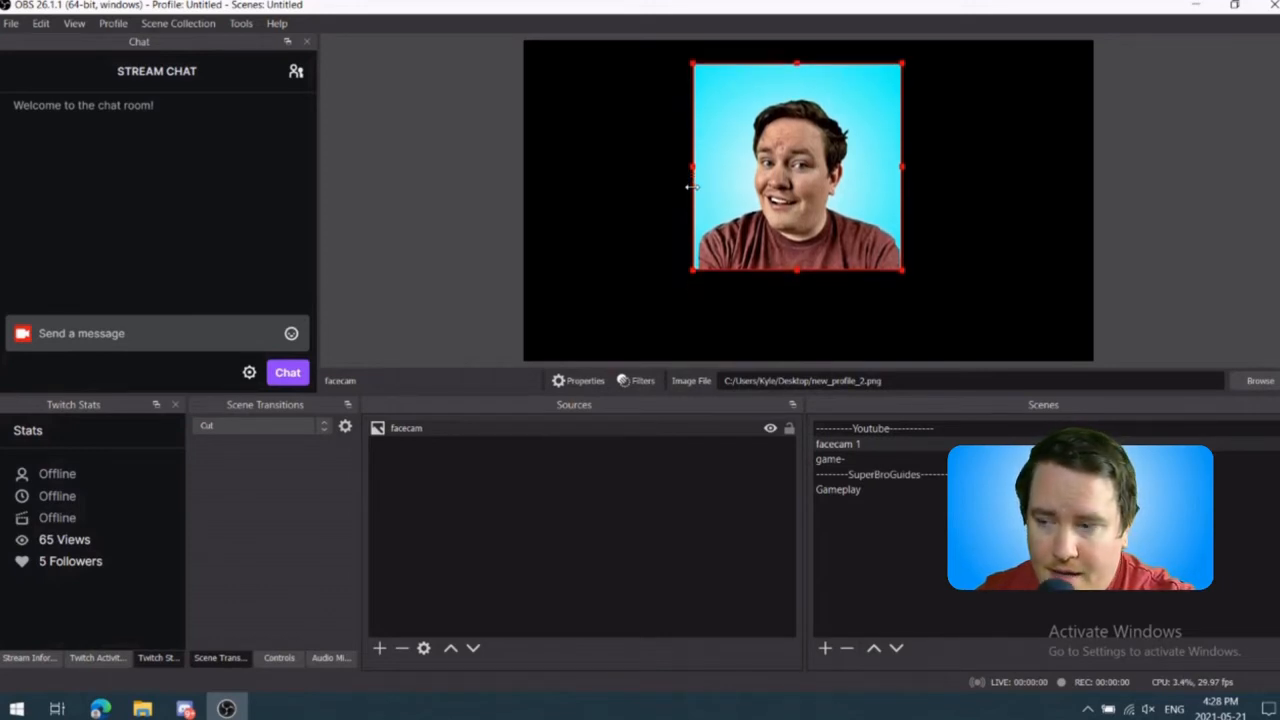
pyautogui.press('Down')
pyautogui.press('Down')
pyautogui.press('Down')
pyautogui.press('Down')
pyautogui.press('Down')
pyautogui.press('Down')
pyautogui.press('Down')
pyautogui.press('Down')
pyautogui.press('Down')
pyautogui.press('Down')
pyautogui.press('Down')
pyautogui.press('Down')
pyautogui.press('Down')
pyautogui.press('Down')
pyautogui.press('Down')
pyautogui.press('Down')
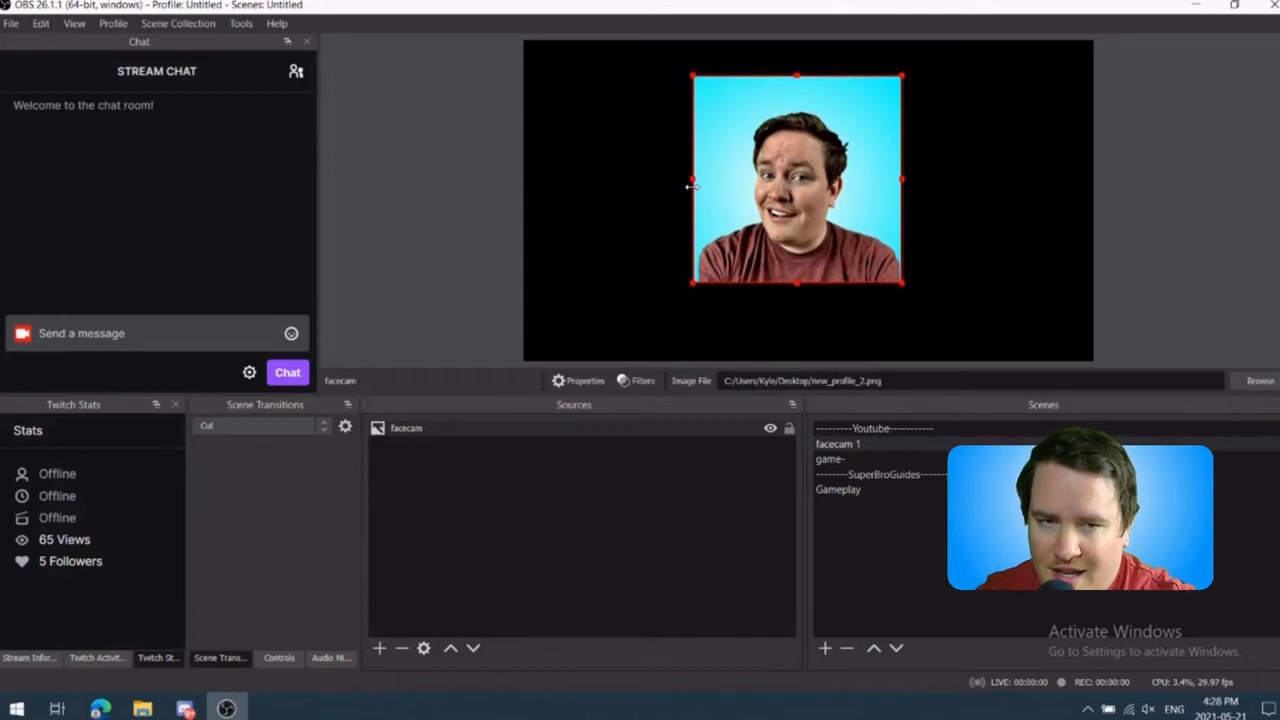
pyautogui.press('Down')
pyautogui.press('Down')
pyautogui.press('Down')
pyautogui.press('Down')
pyautogui.press('Down')
pyautogui.press('Down')
pyautogui.press('Down')
pyautogui.press('Down')
pyautogui.press('Down')
pyautogui.press('Down')
pyautogui.press('Down')
pyautogui.press('Down')
pyautogui.press('Down')
pyautogui.press('Down')
pyautogui.press('Down')
pyautogui.press('Down')
pyautogui.press('Down')
pyautogui.press('Down')
pyautogui.press('Down')
pyautogui.press('Down')
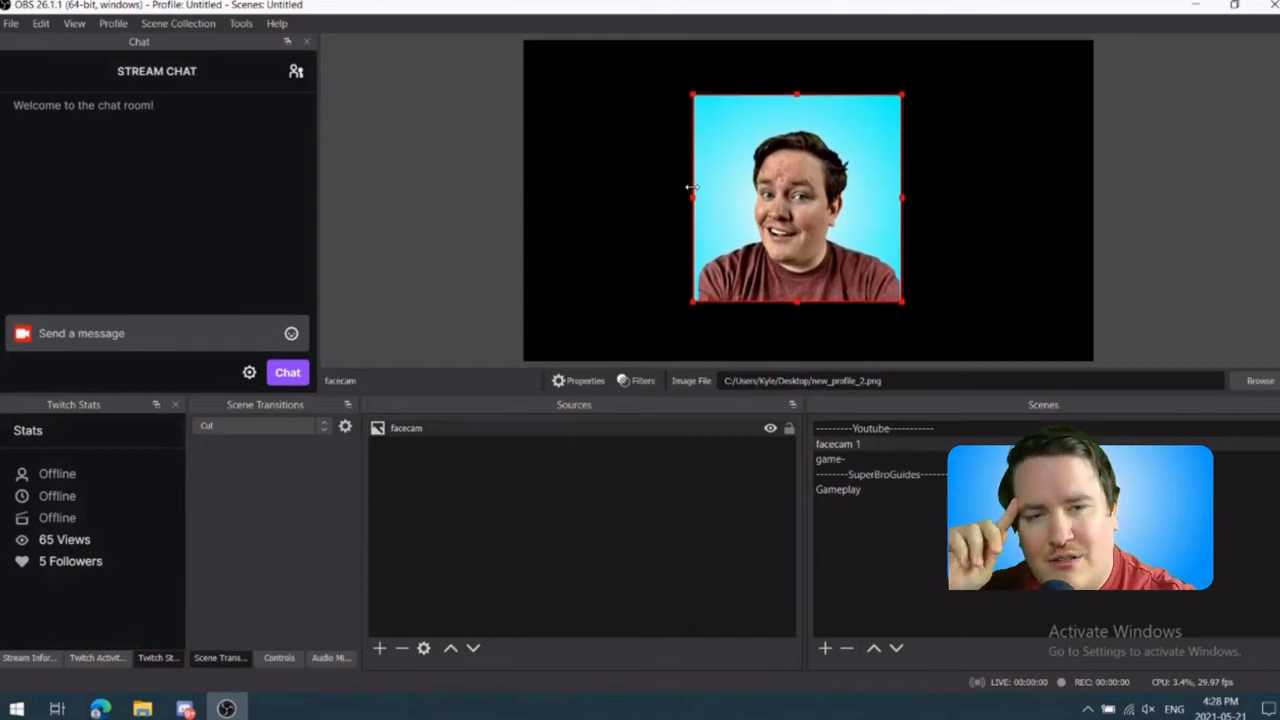
# Step: Nudge the facecam image towards the left of the canvas in small increments
pyautogui.press('Left')
pyautogui.press('Left')
pyautogui.press('Left')
pyautogui.press('Left')
pyautogui.press('Left')
pyautogui.press('Left')
pyautogui.press('Left')
pyautogui.press('Left')
pyautogui.press('Left')
pyautogui.press('Left')
pyautogui.press('Left')
pyautogui.press('Left')
pyautogui.press('Left')
pyautogui.press('Left')
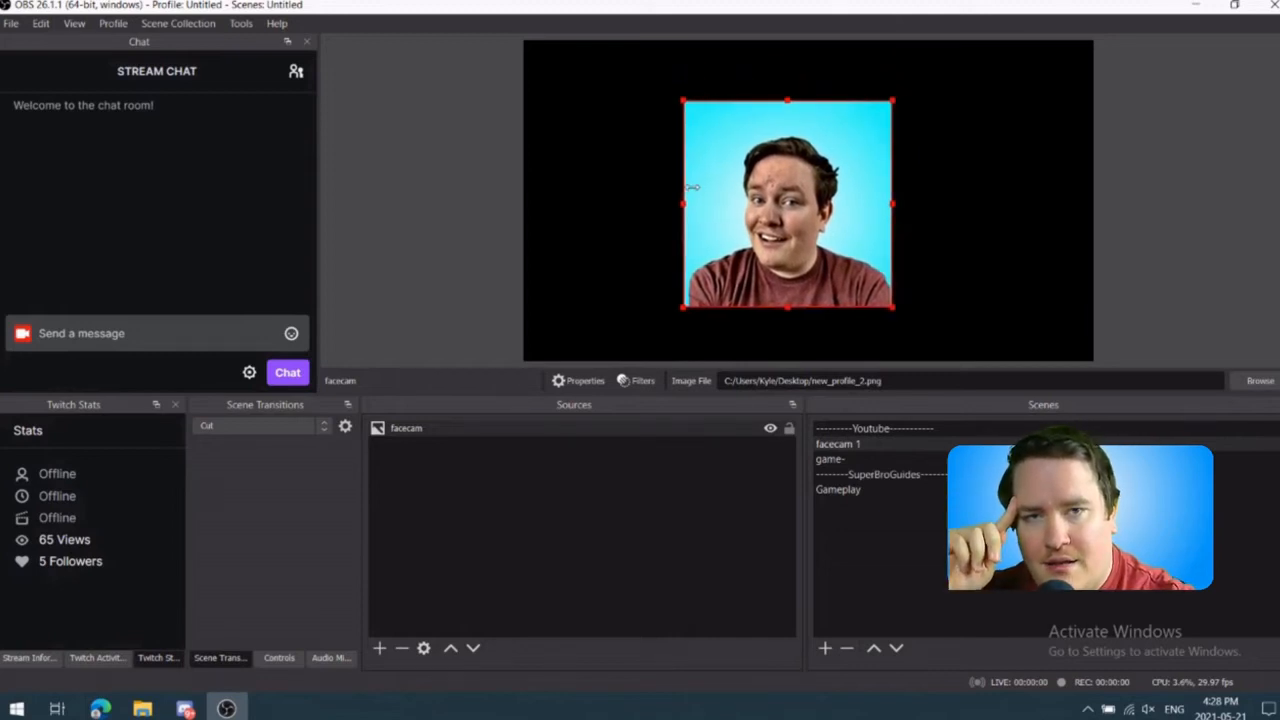
pyautogui.press('Left')
pyautogui.press('Left')
pyautogui.press('Left')
pyautogui.press('Left')
pyautogui.press('Left')
pyautogui.press('Left')
pyautogui.press('Left')
pyautogui.press('Left')
pyautogui.press('Left')
pyautogui.press('Left')
pyautogui.press('Left')
pyautogui.press('Left')
pyautogui.press('Left')
pyautogui.press('Left')
pyautogui.press('Left')
pyautogui.press('Left')
pyautogui.press('Left')
pyautogui.press('Left')
pyautogui.press('Left')
pyautogui.press('Left')
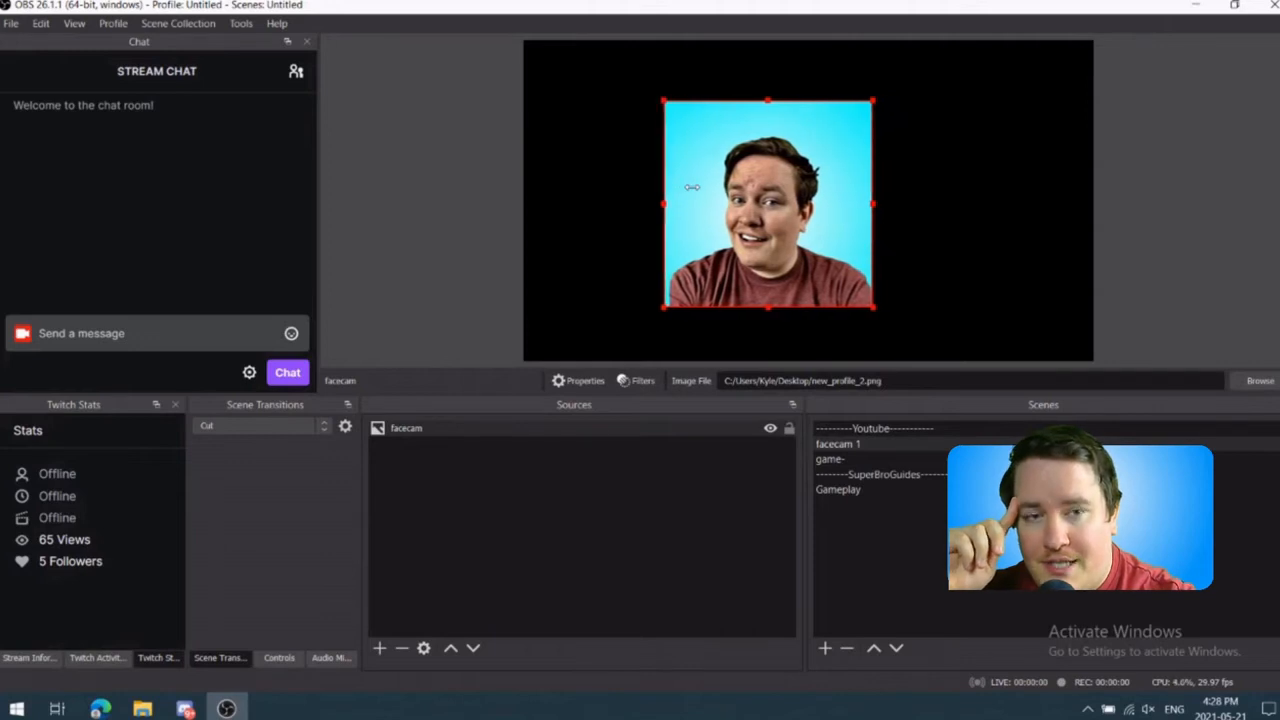
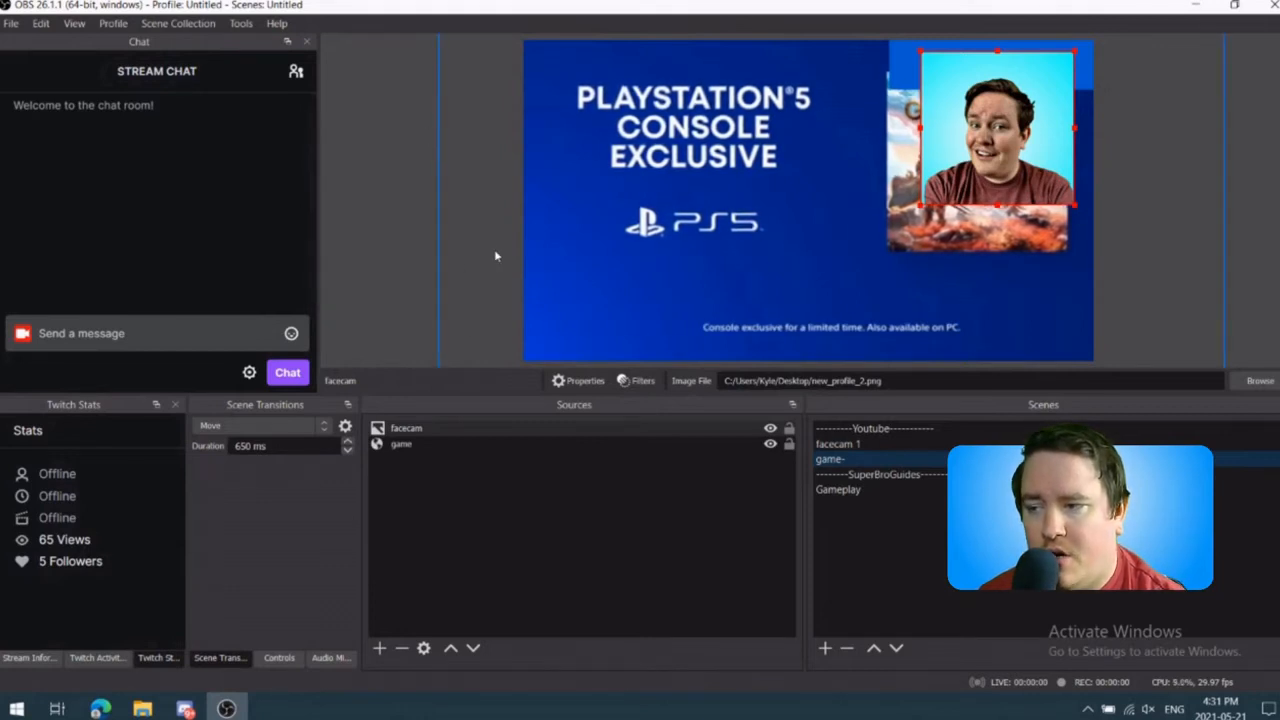
# Step: Turn off the canvas preview in the game- scene
pyautogui.rightClick(569, 246)
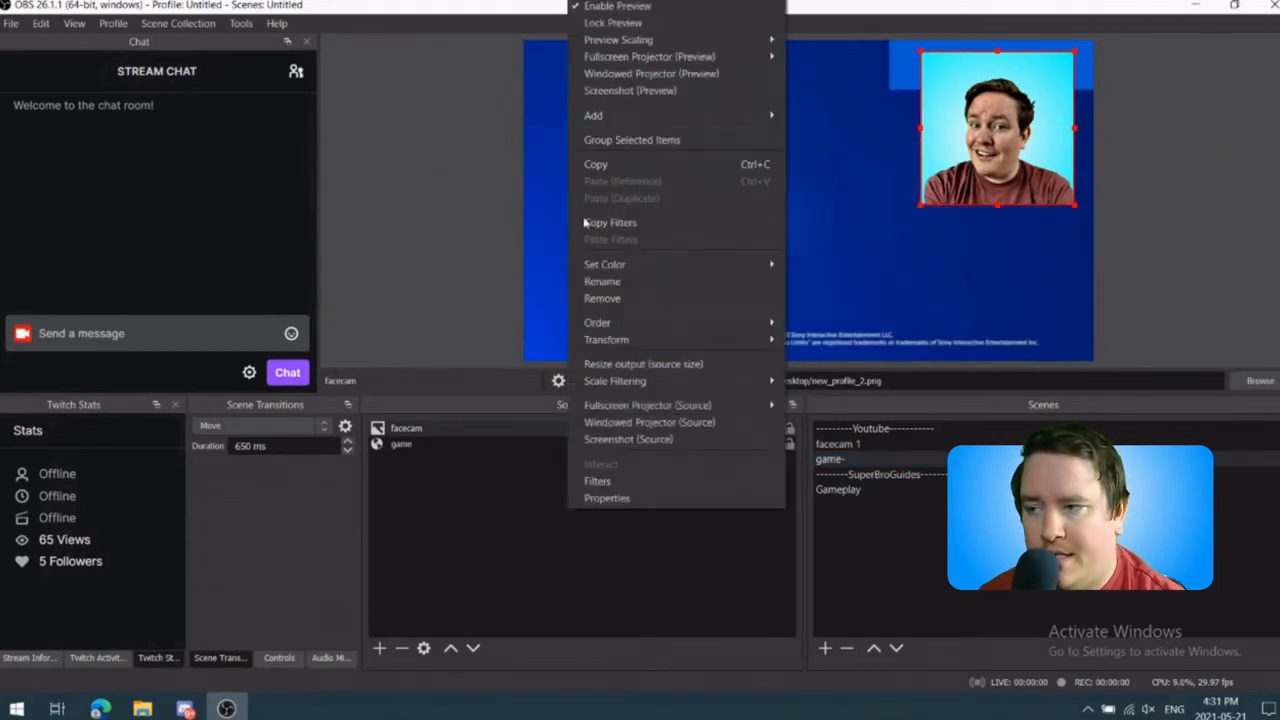
pyautogui.click(679, 8)
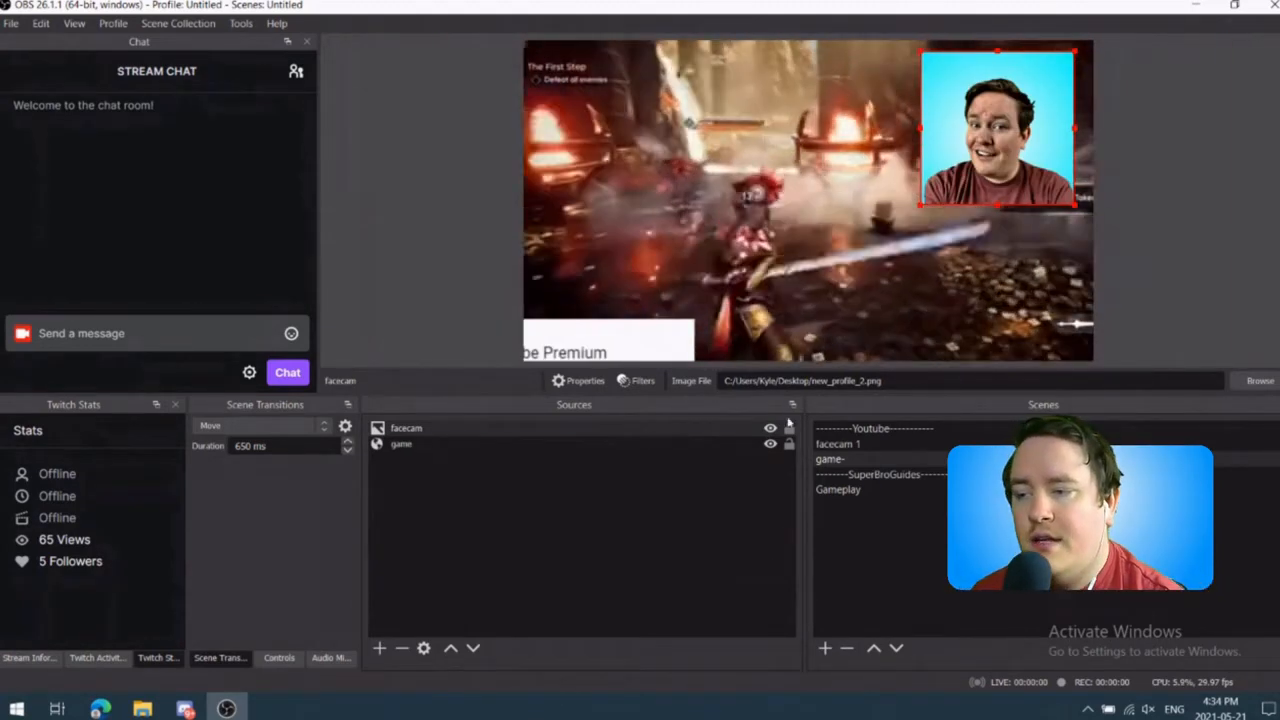
# Step: View the facecam source in a fullscreen projector and close the projector
pyautogui.rightClick(430, 430)
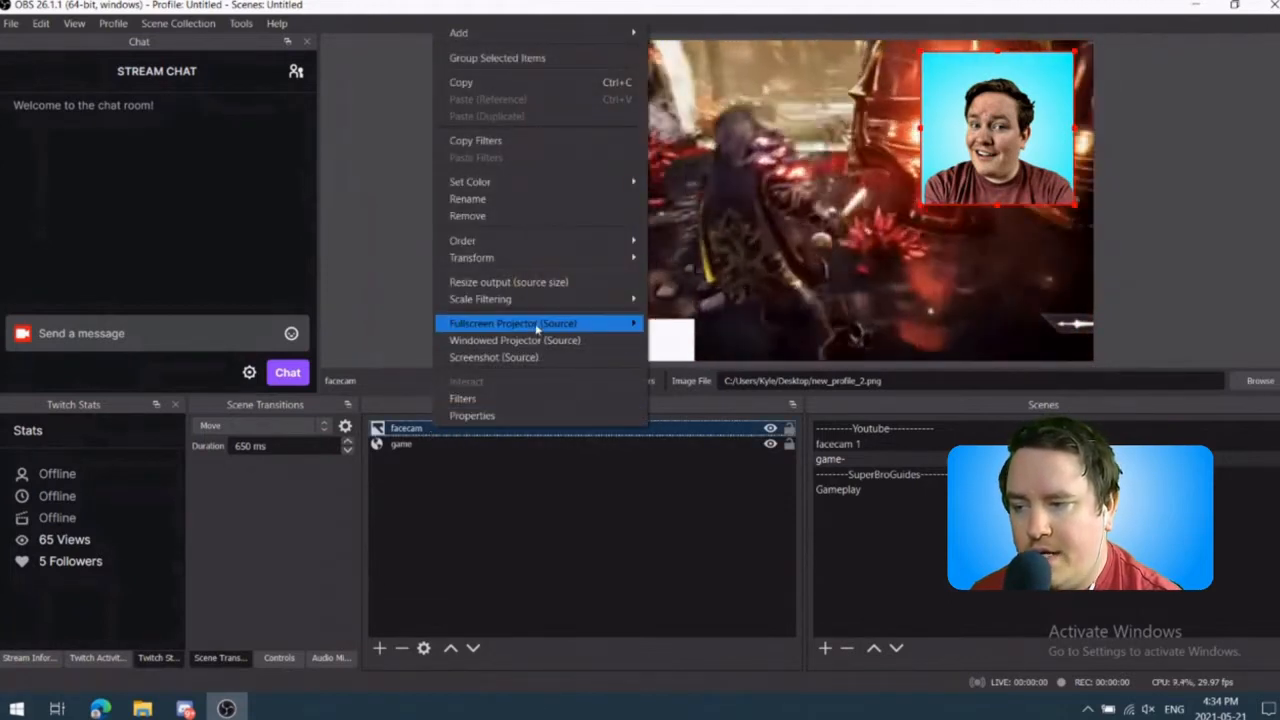
pyautogui.moveTo(537, 326)
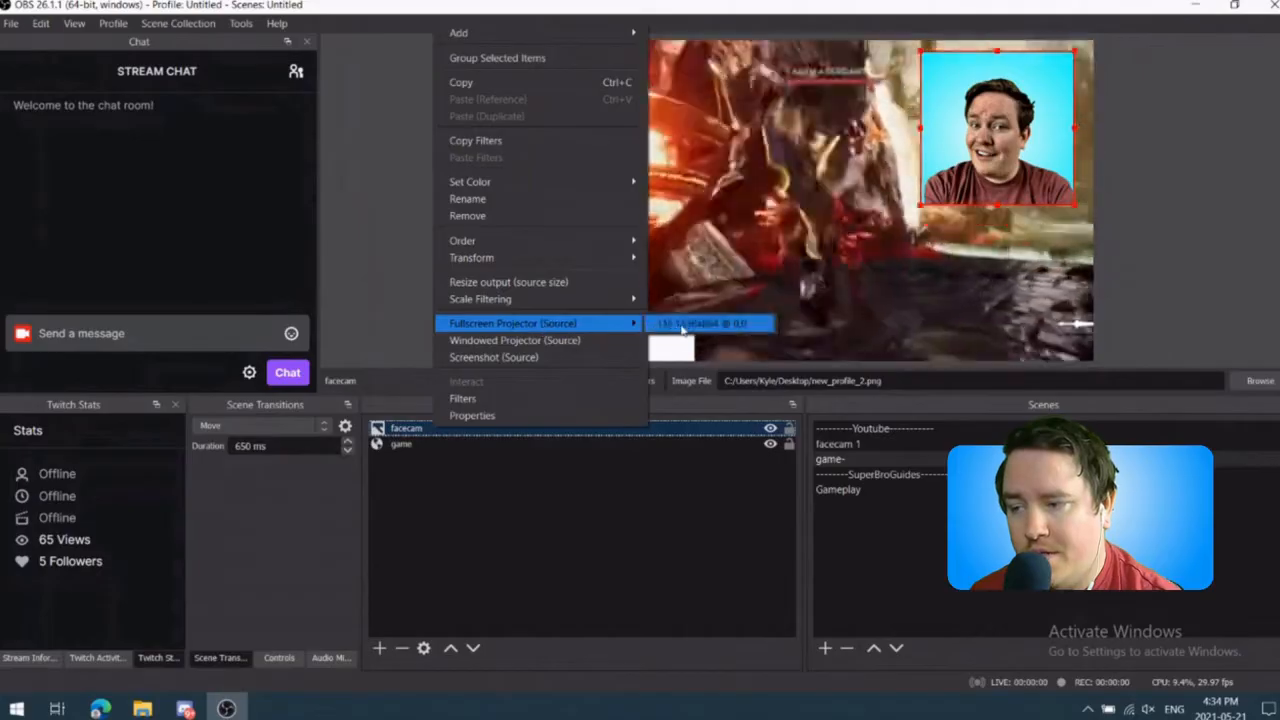
pyautogui.click(684, 325)
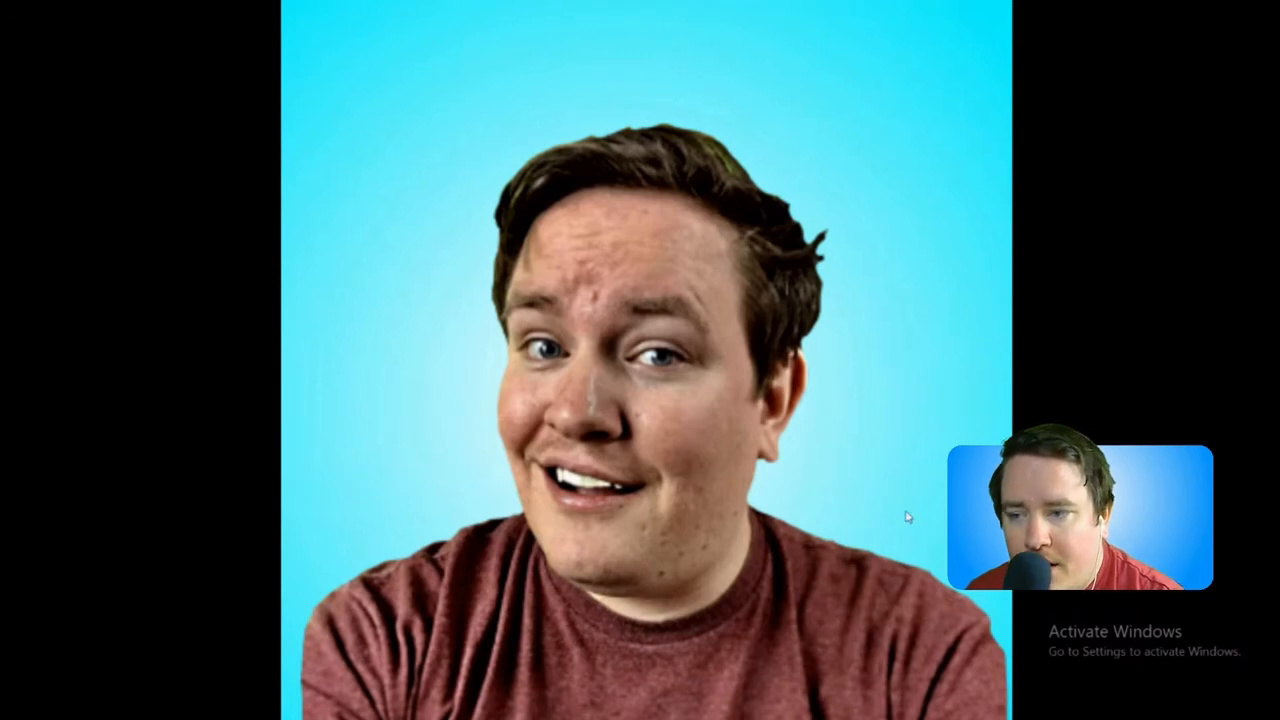
pyautogui.rightClick(297, 529)
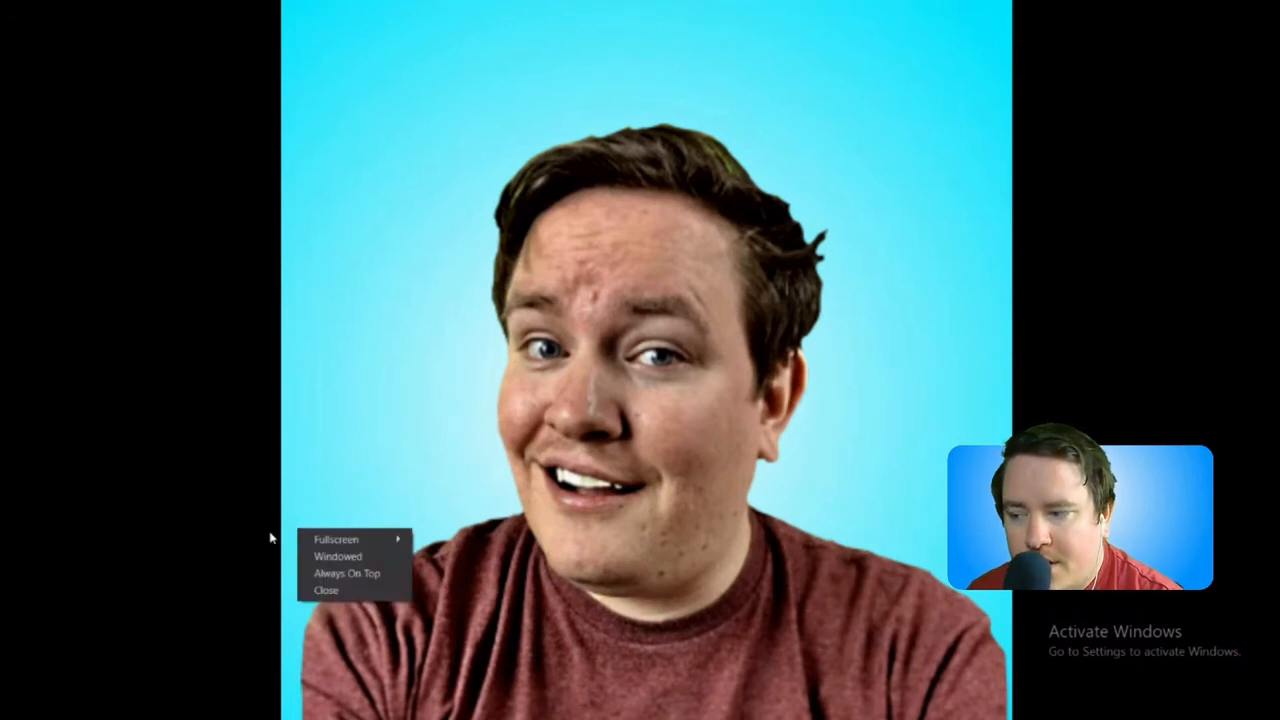
pyautogui.click(326, 590)
# Step: View the whole game- scene preview in a fullscreen projector and close it again
pyautogui.rightClick(708, 208)
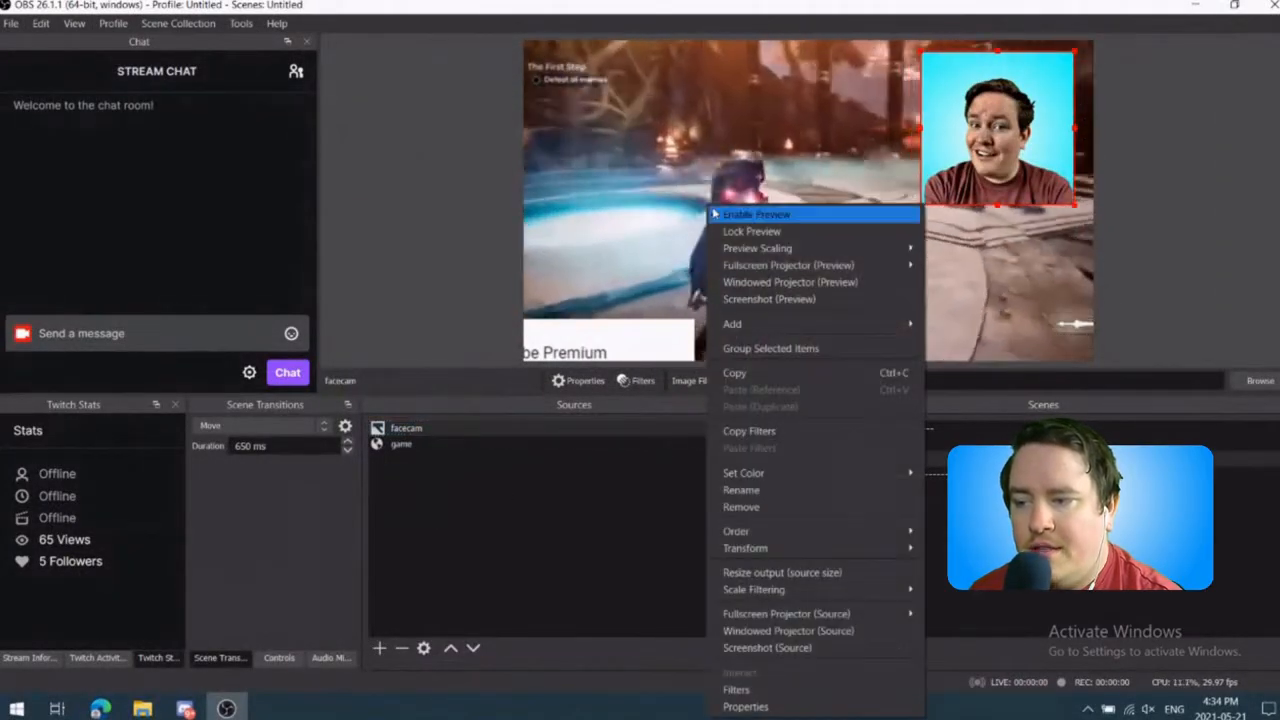
pyautogui.moveTo(900, 265)
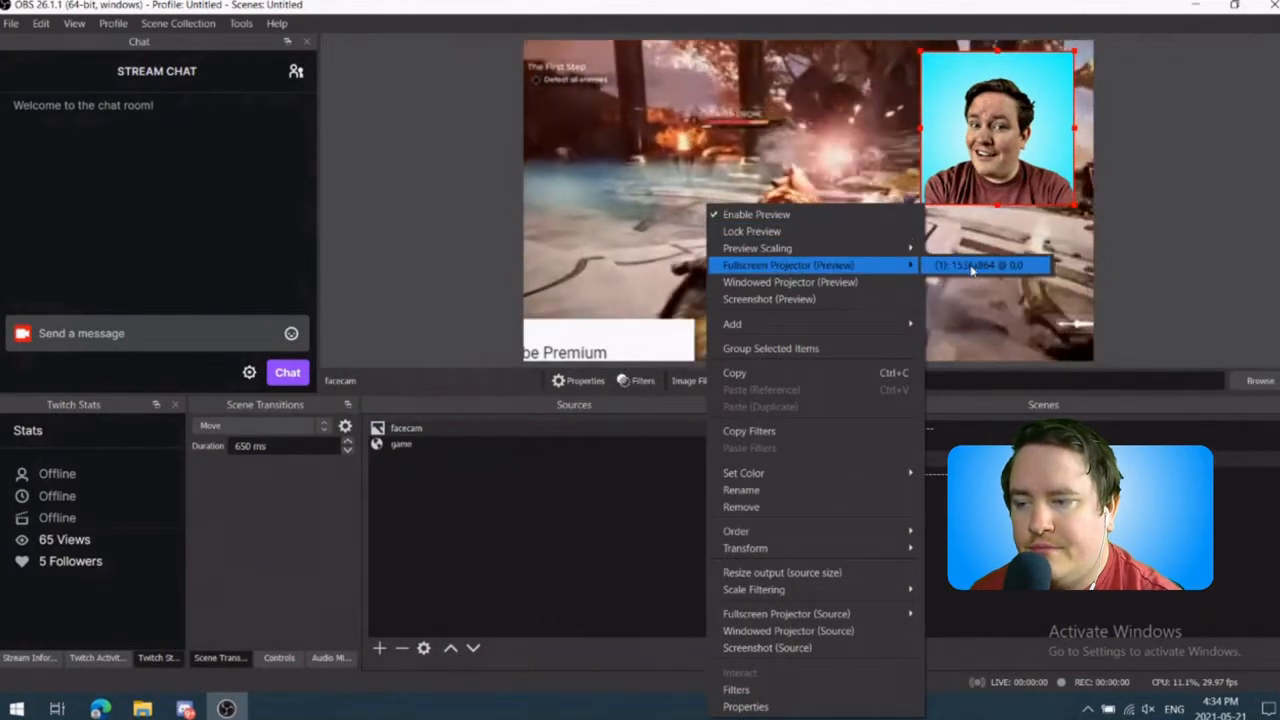
pyautogui.click(965, 265)
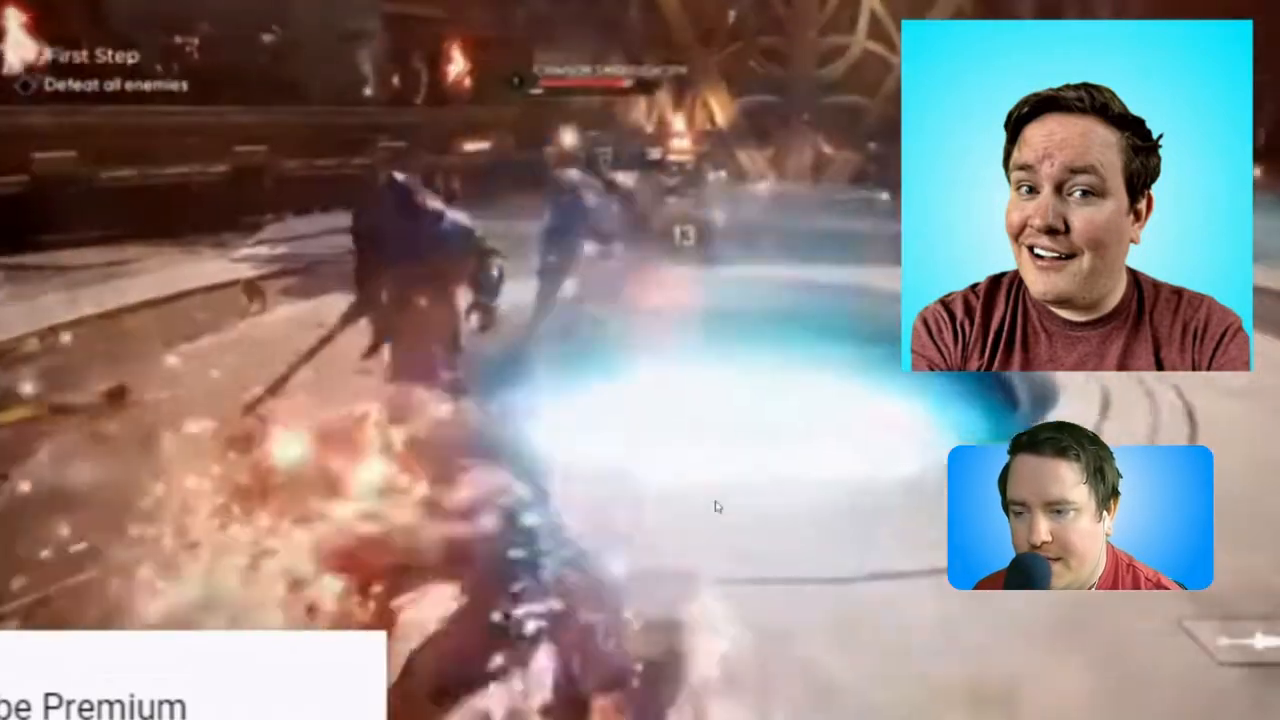
pyautogui.rightClick(715, 503)
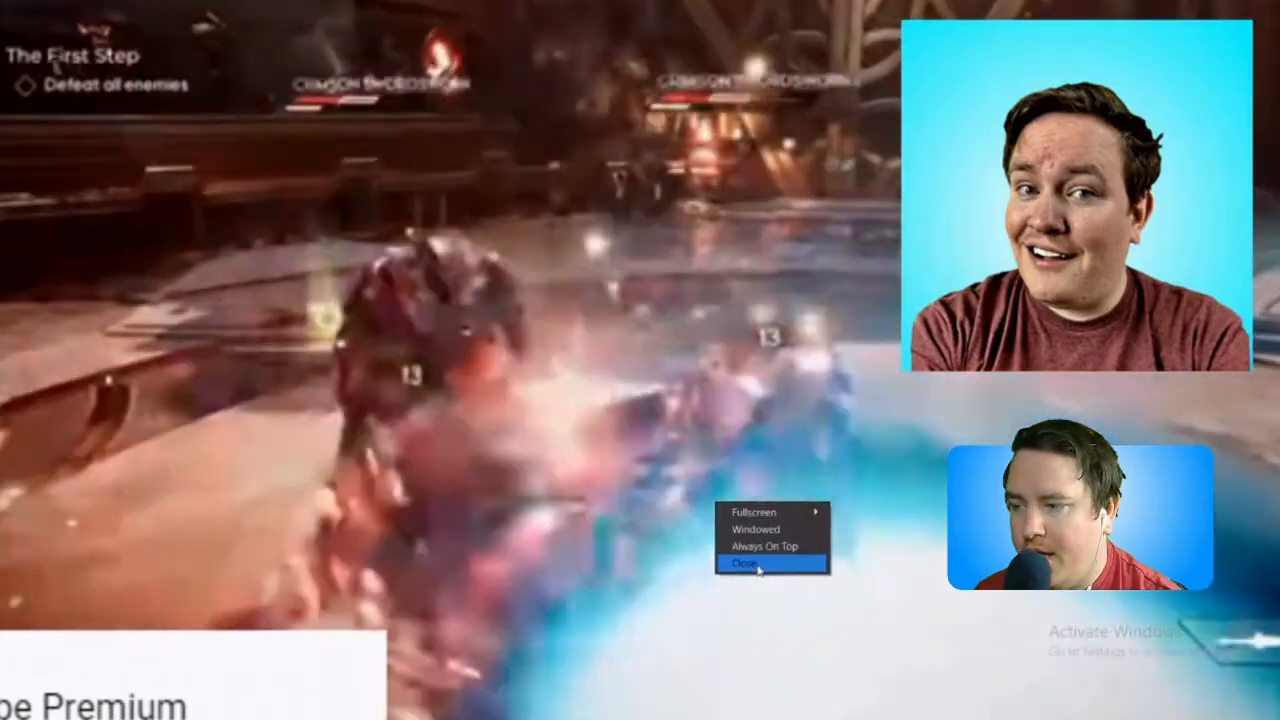
pyautogui.click(759, 565)
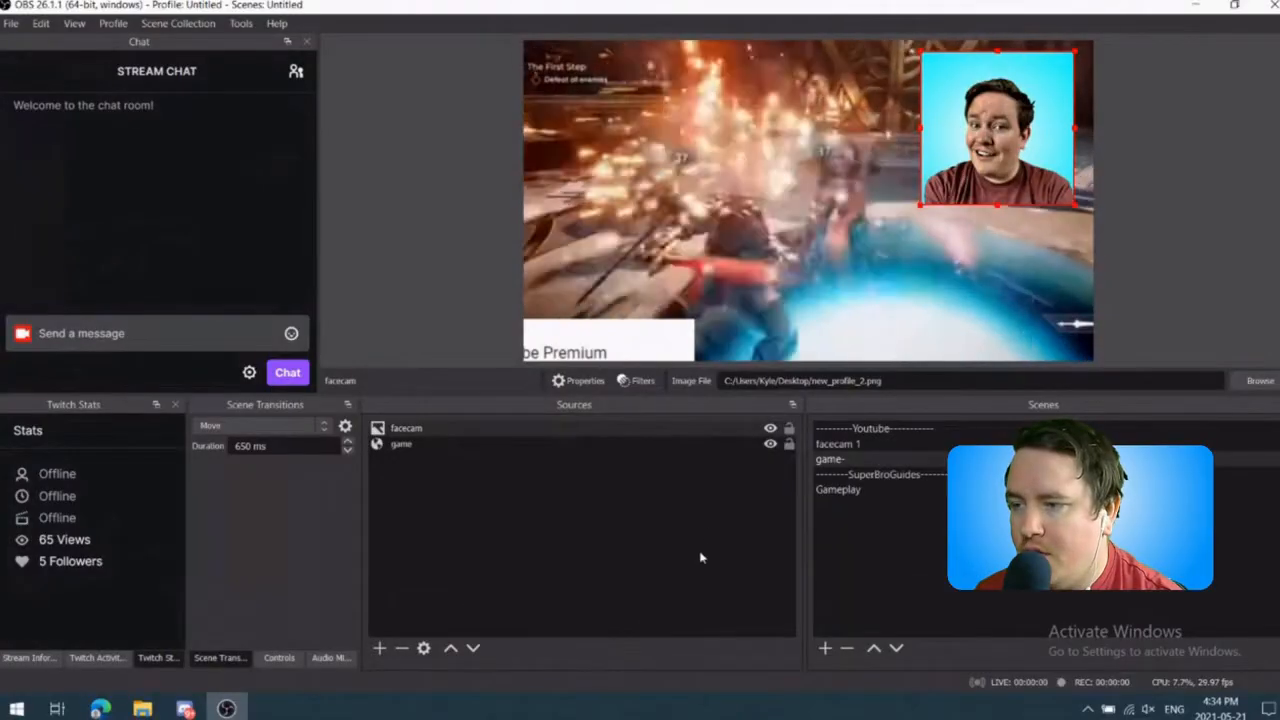
# Step: Set the source snap sensitivity to 10.0, enable snapping to horizontal and vertical center, and save the settings
pyautogui.click(16, 26)
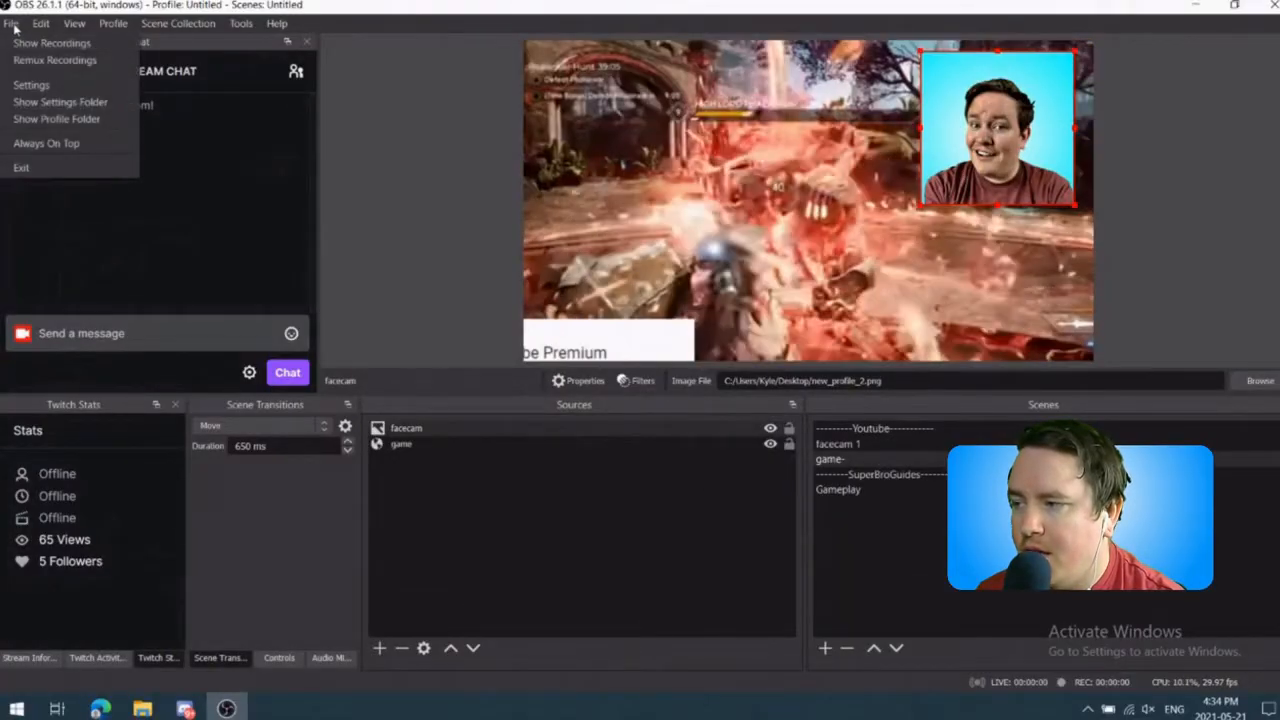
pyautogui.click(33, 88)
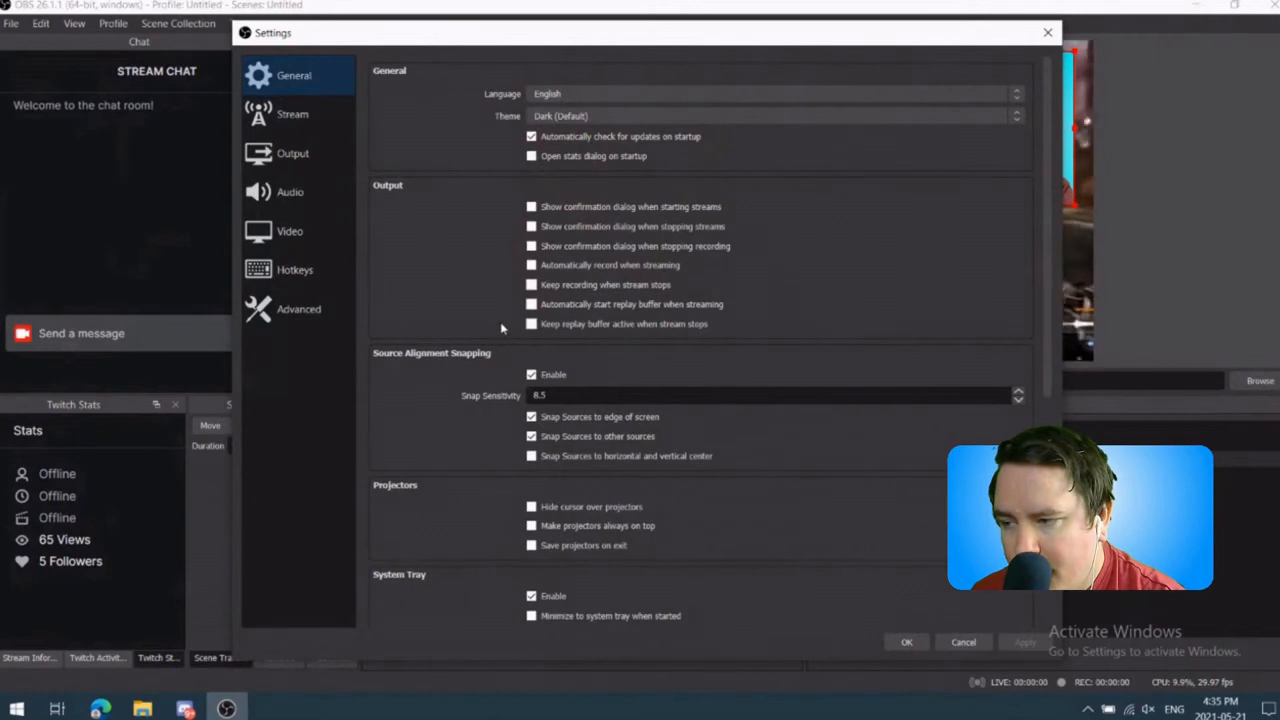
pyautogui.scroll(-1, 502, 328)
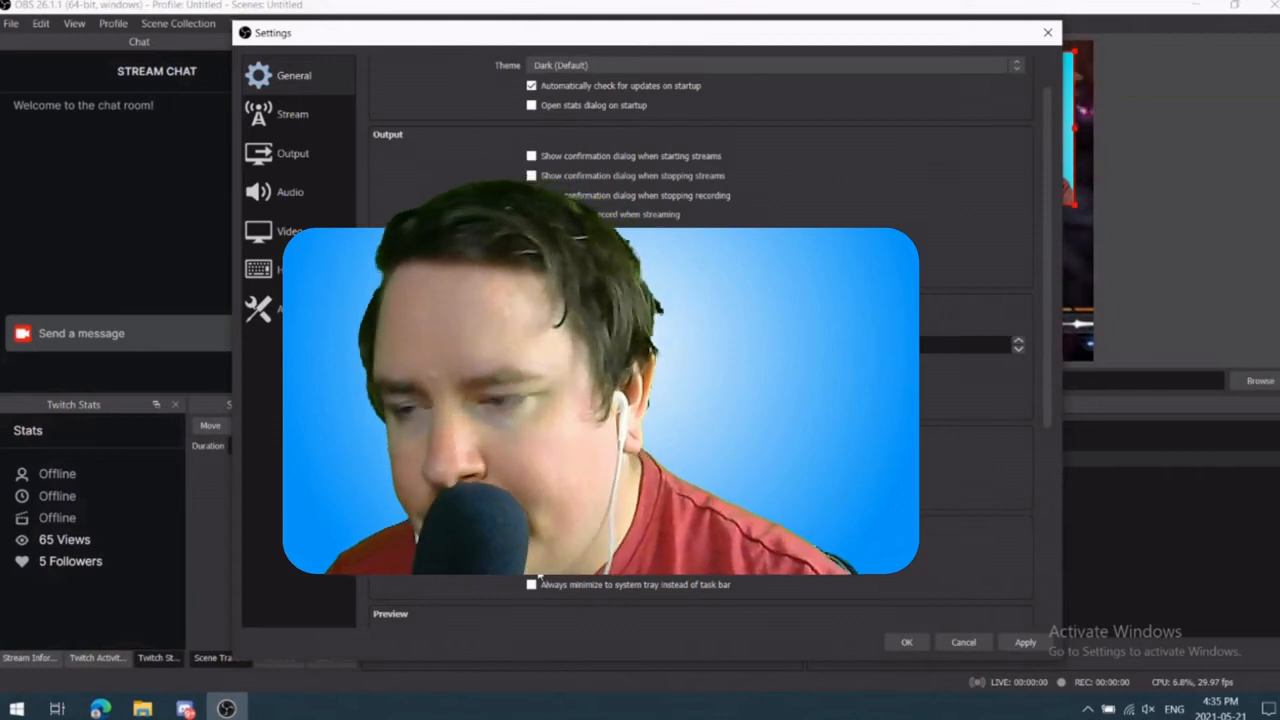
pyautogui.scroll(2, 538, 577)
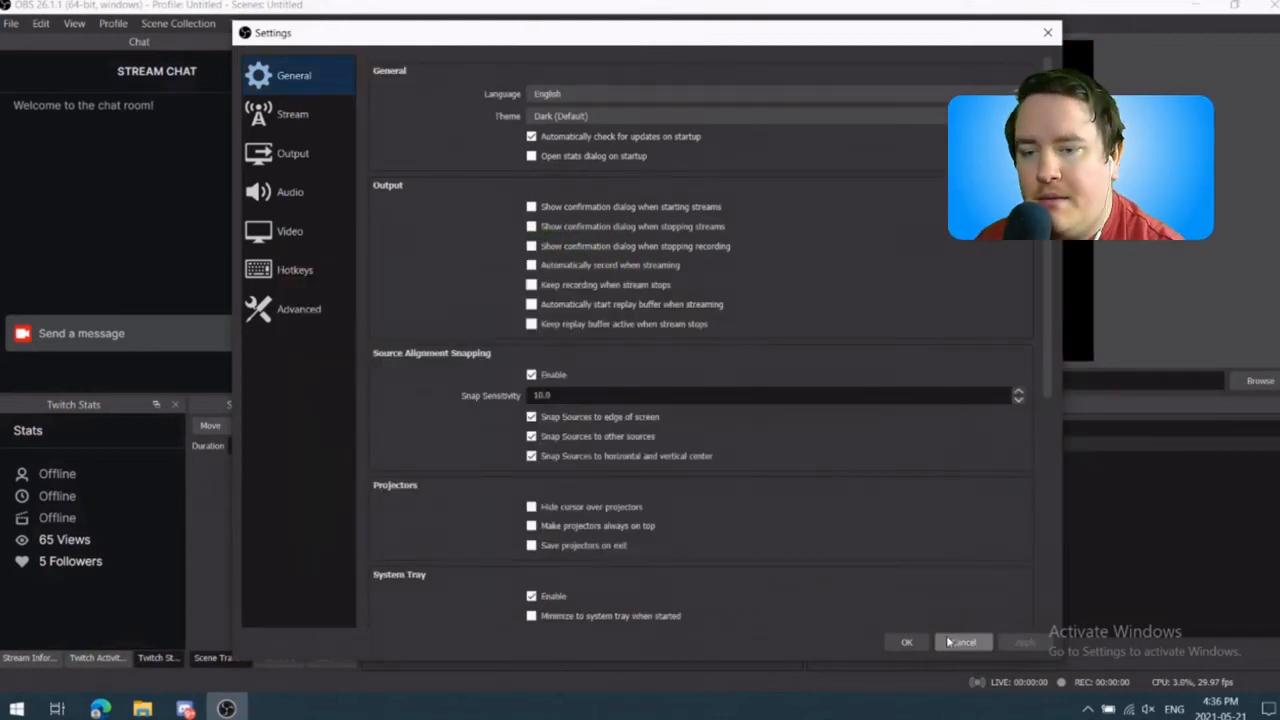
pyautogui.click(906, 642)
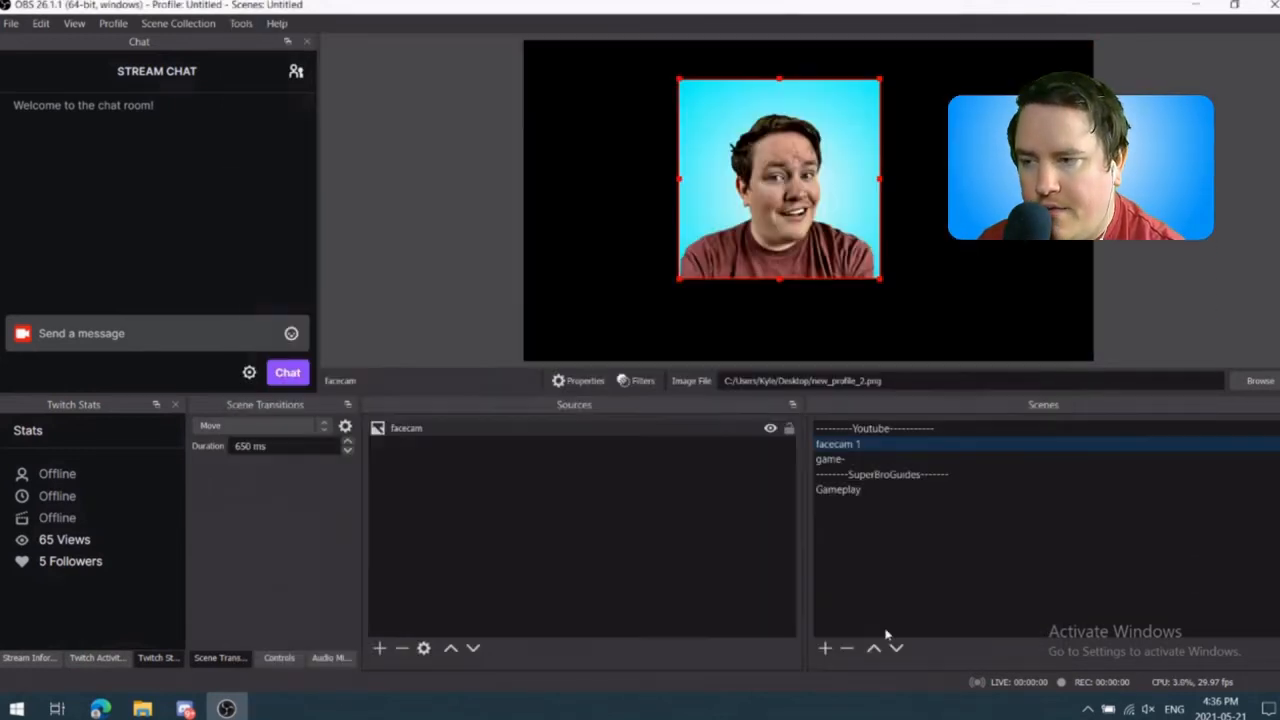
# Step: Snap the facecam image in facecam 1 to the canvas's top edge at the horizontal center, and move it towards the lower left
pyautogui.moveTo(794, 192); pyautogui.dragTo(822, 141)
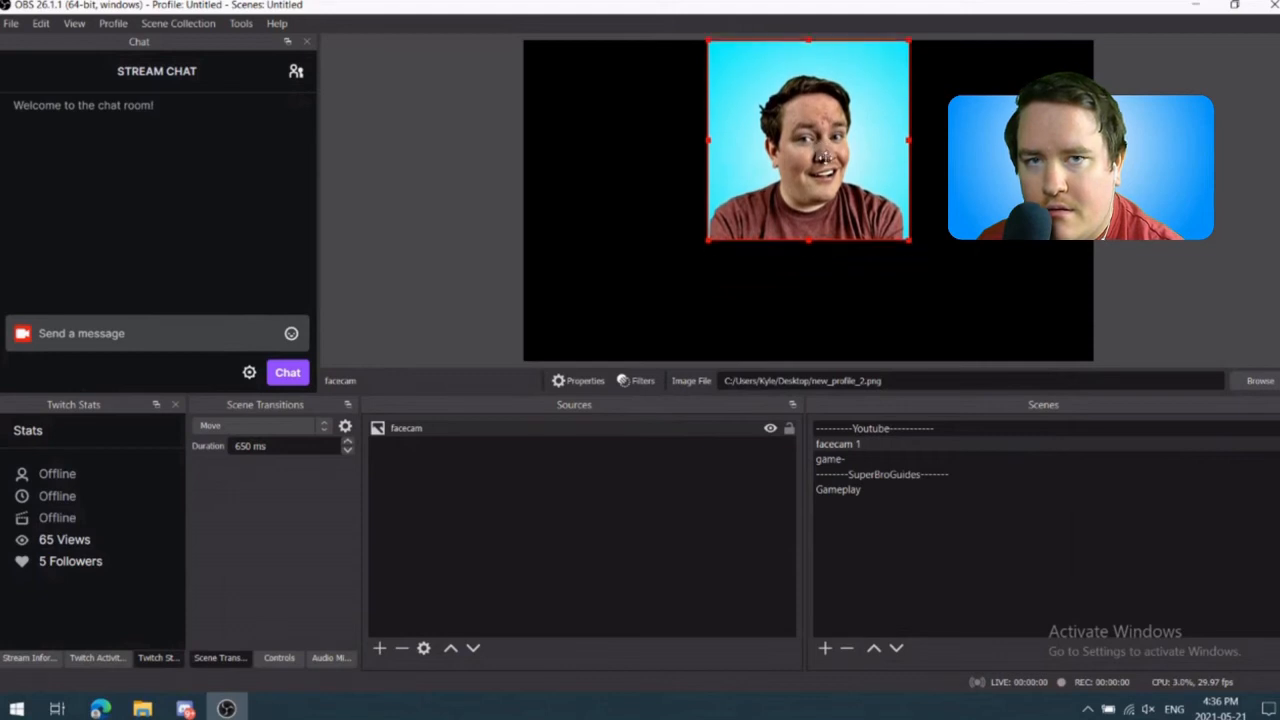
pyautogui.moveTo(760, 175); pyautogui.dragTo(637, 205)
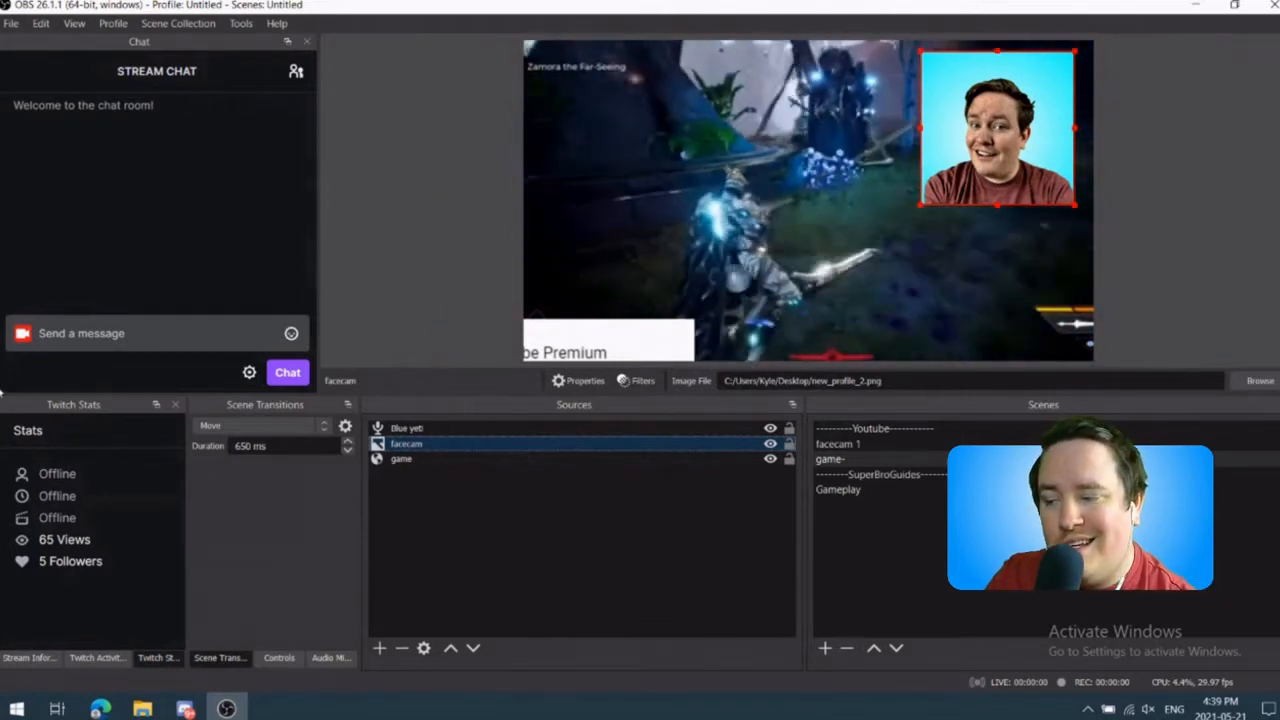
# Step: Group the Blue yeti, facecam and game sources of the game- scene and name the group Main Facecam
pyautogui.keyDown('ctrl'); pyautogui.click(461, 430); pyautogui.keyUp('ctrl')
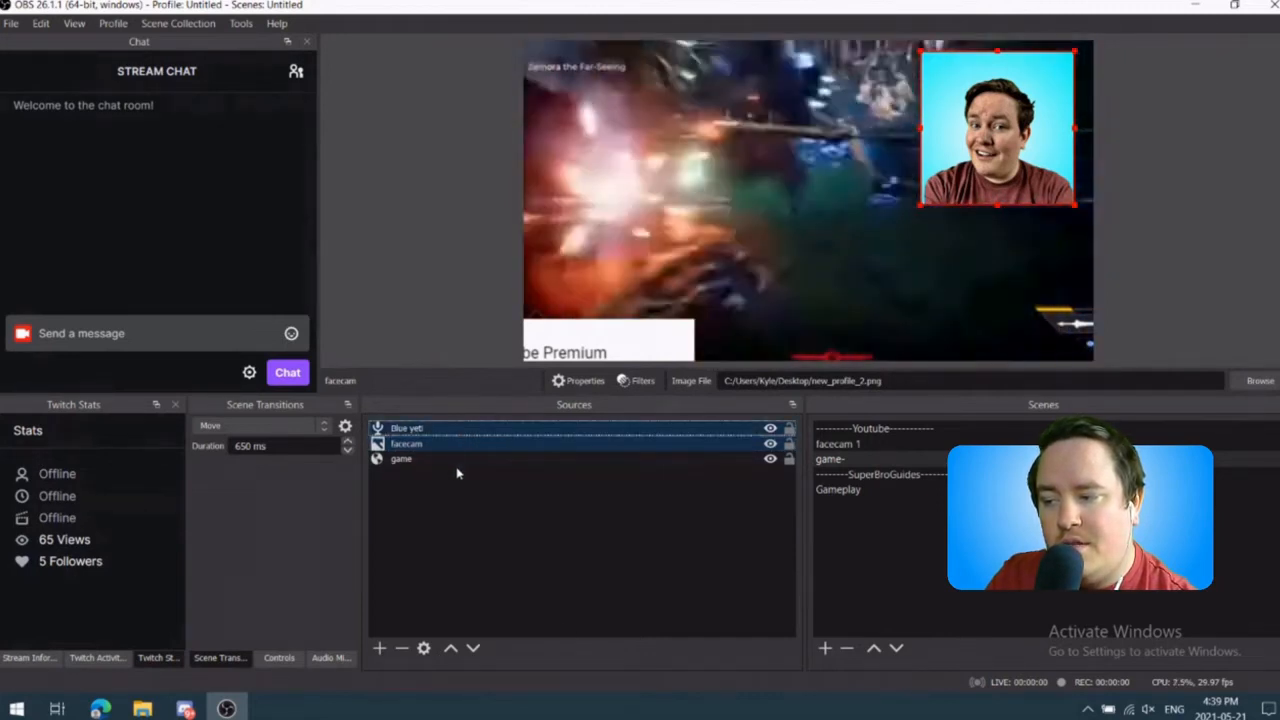
pyautogui.keyDown('ctrl'); pyautogui.click(467, 457); pyautogui.keyUp('ctrl')
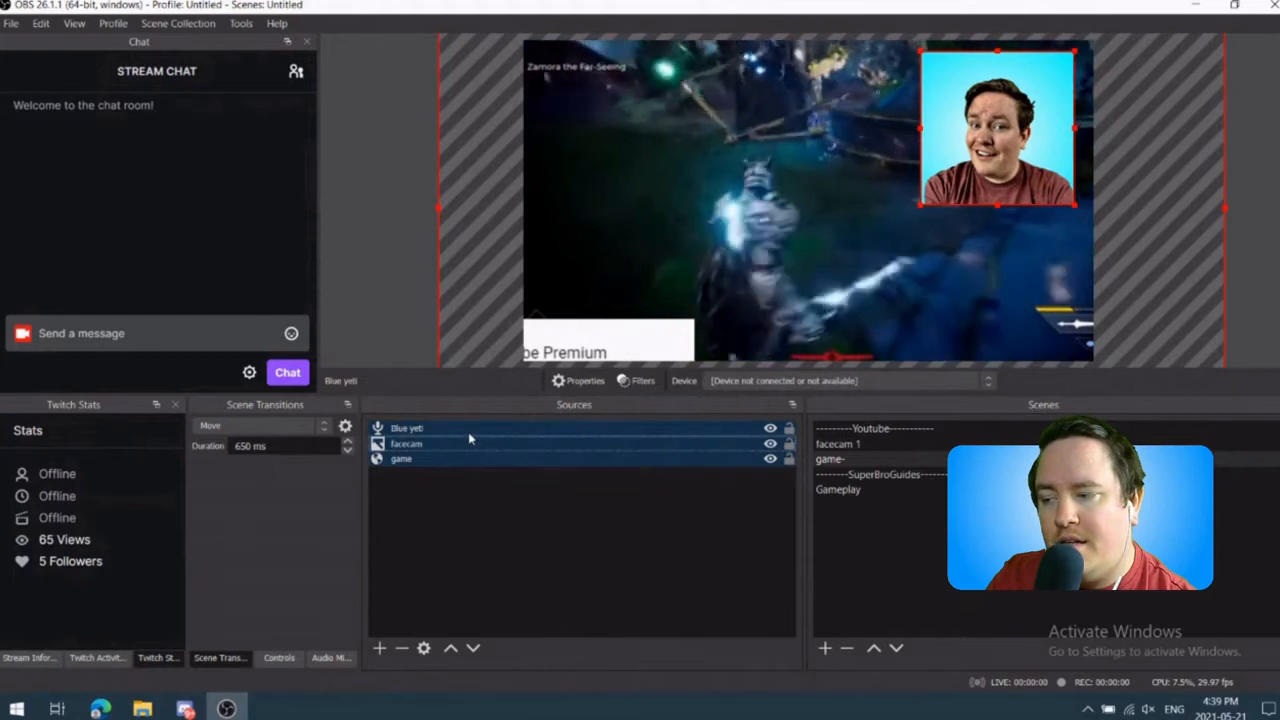
pyautogui.rightClick(468, 432)
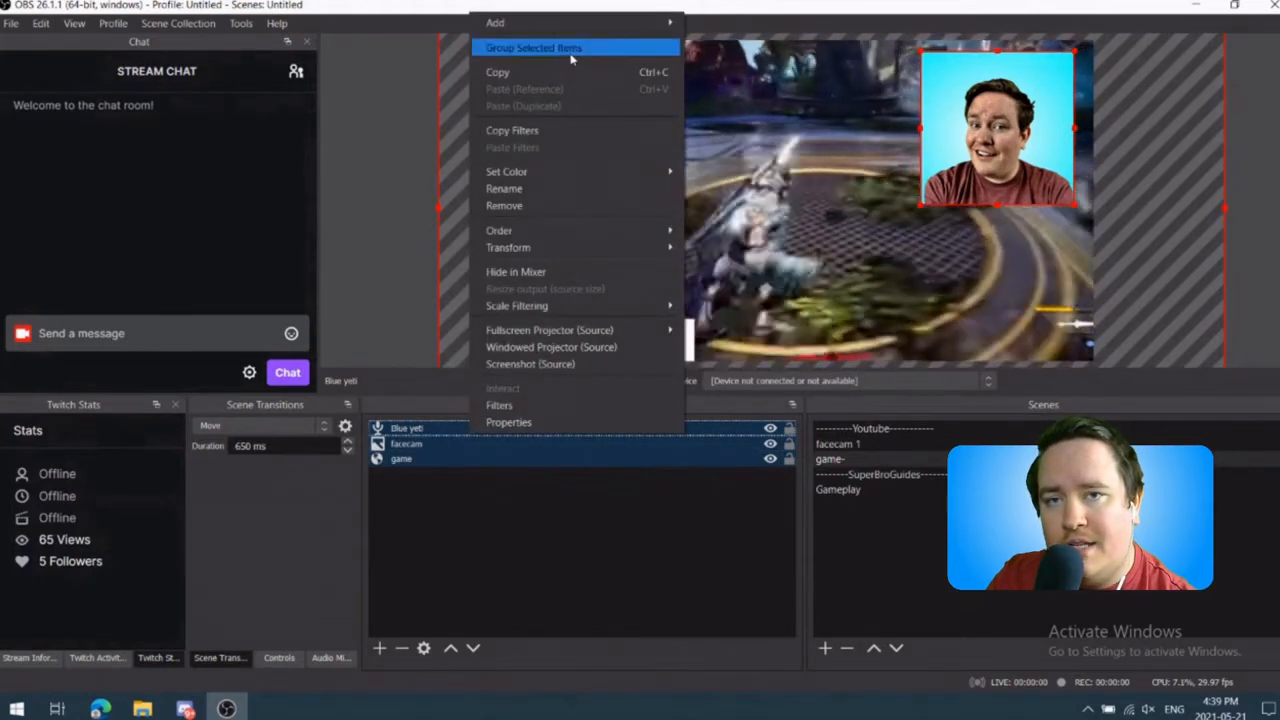
pyautogui.click(574, 49)
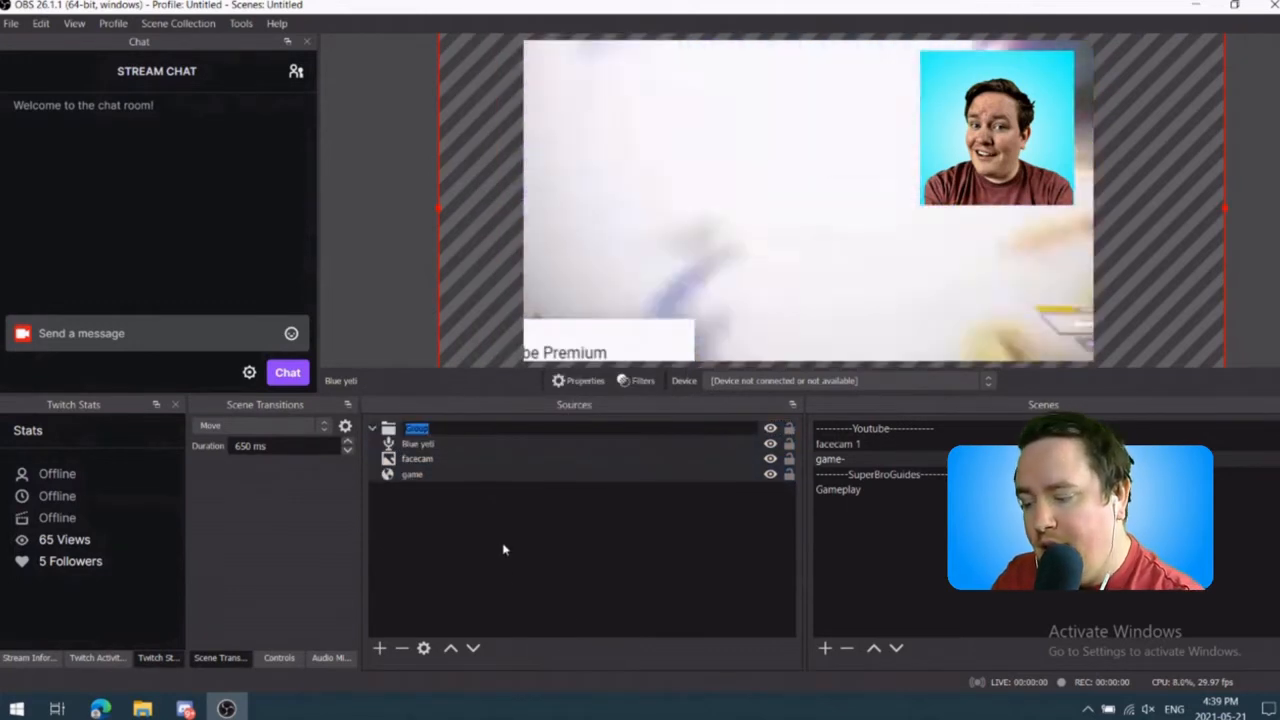
pyautogui.write('Main')
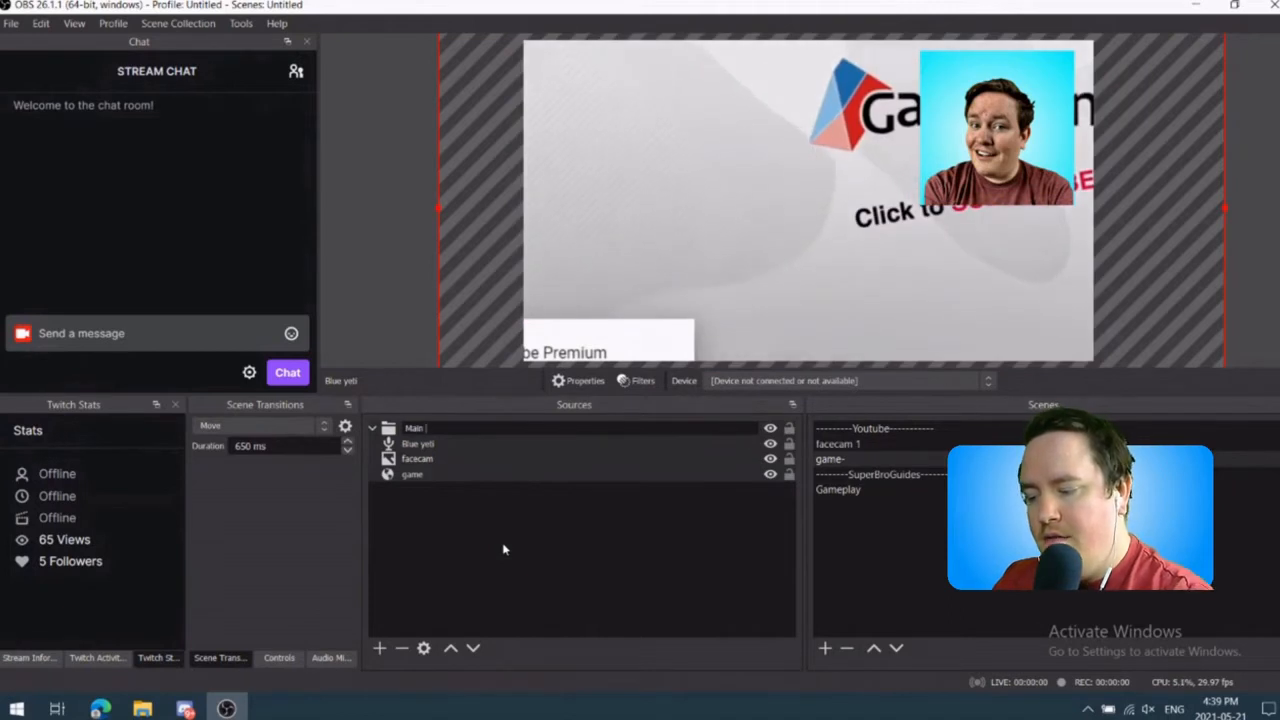
pyautogui.write(' Facecam')
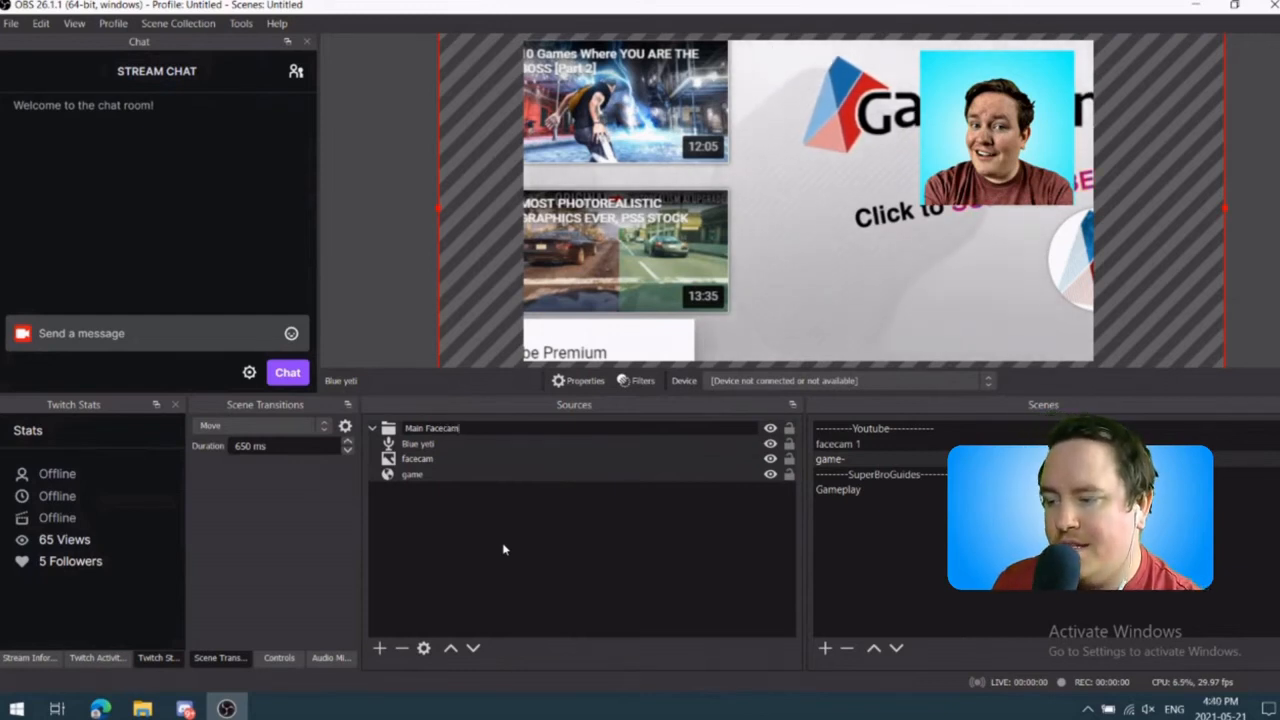
pyautogui.click(504, 549)
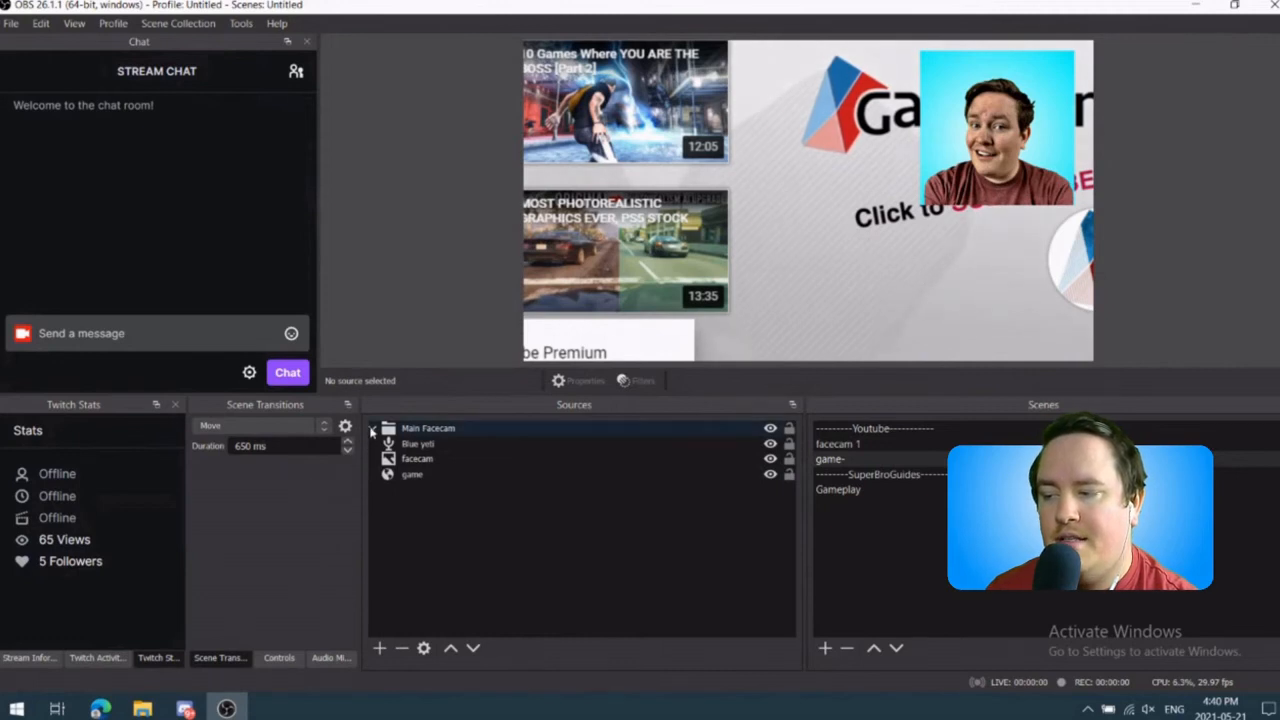
# Step: Collapse the Main Facecam group and set its color to yellow
pyautogui.click(373, 429)
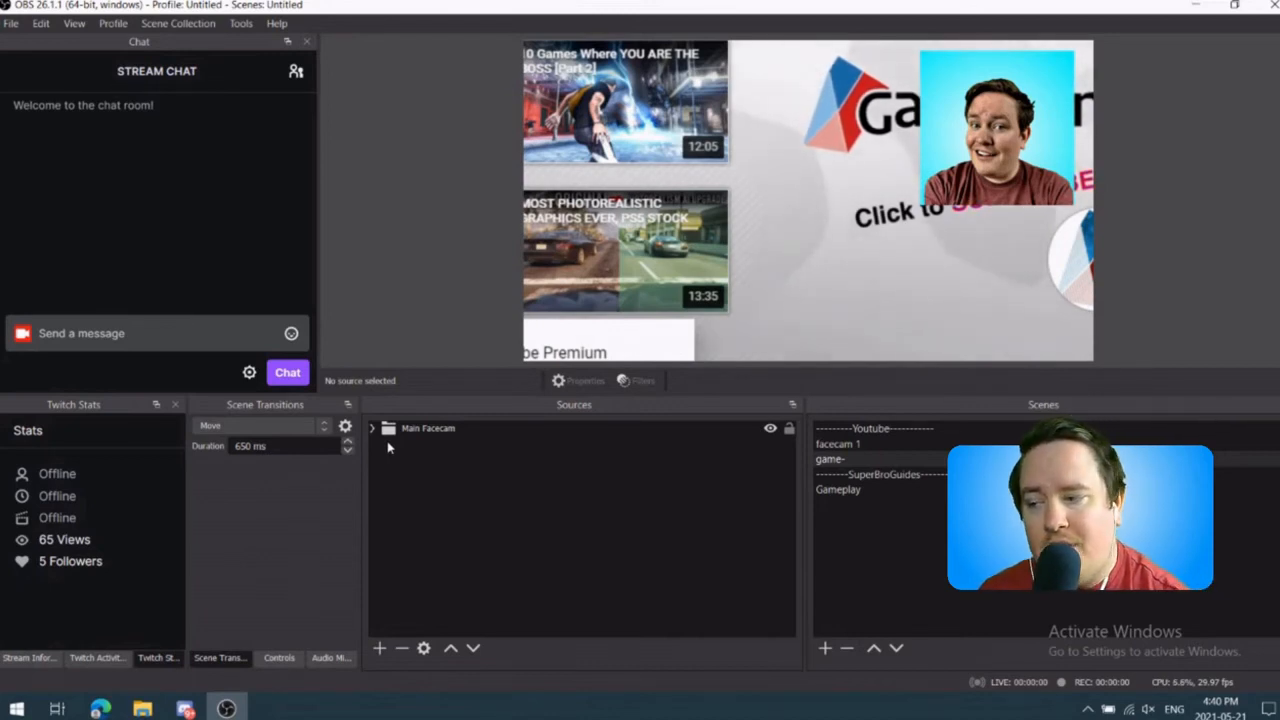
pyautogui.rightClick(422, 447)
pyautogui.click(437, 430)
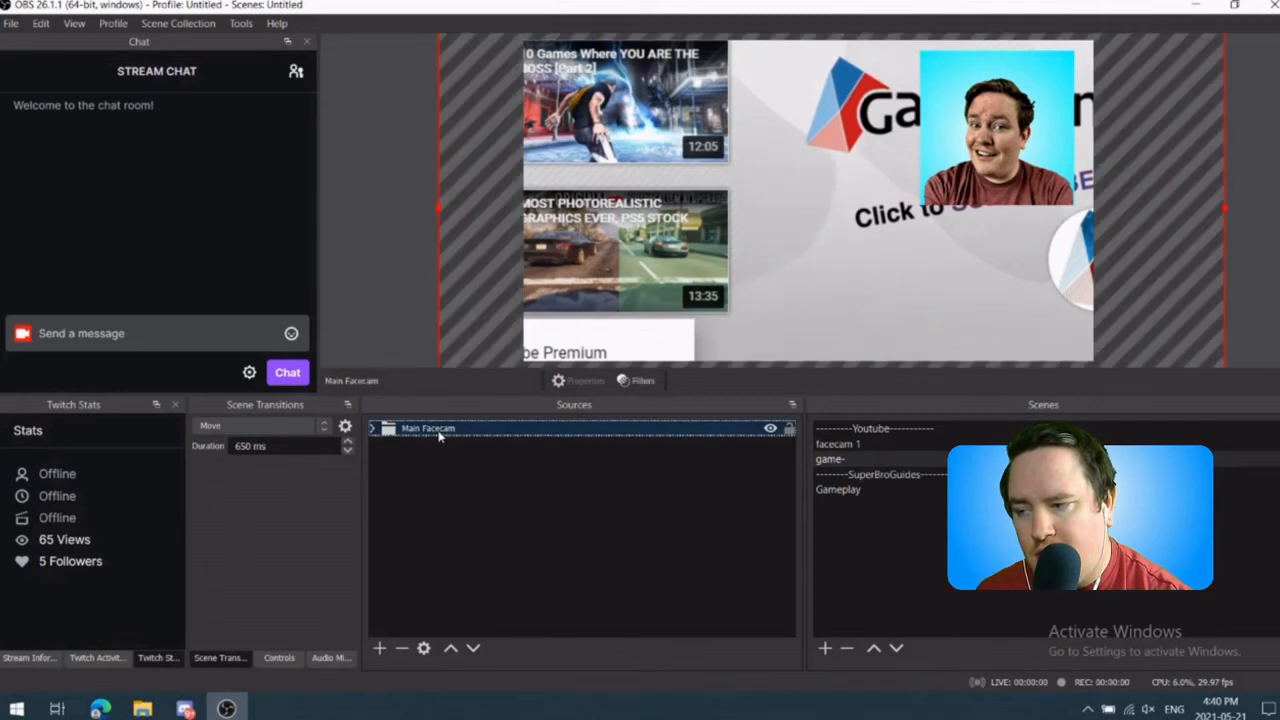
pyautogui.rightClick(440, 431)
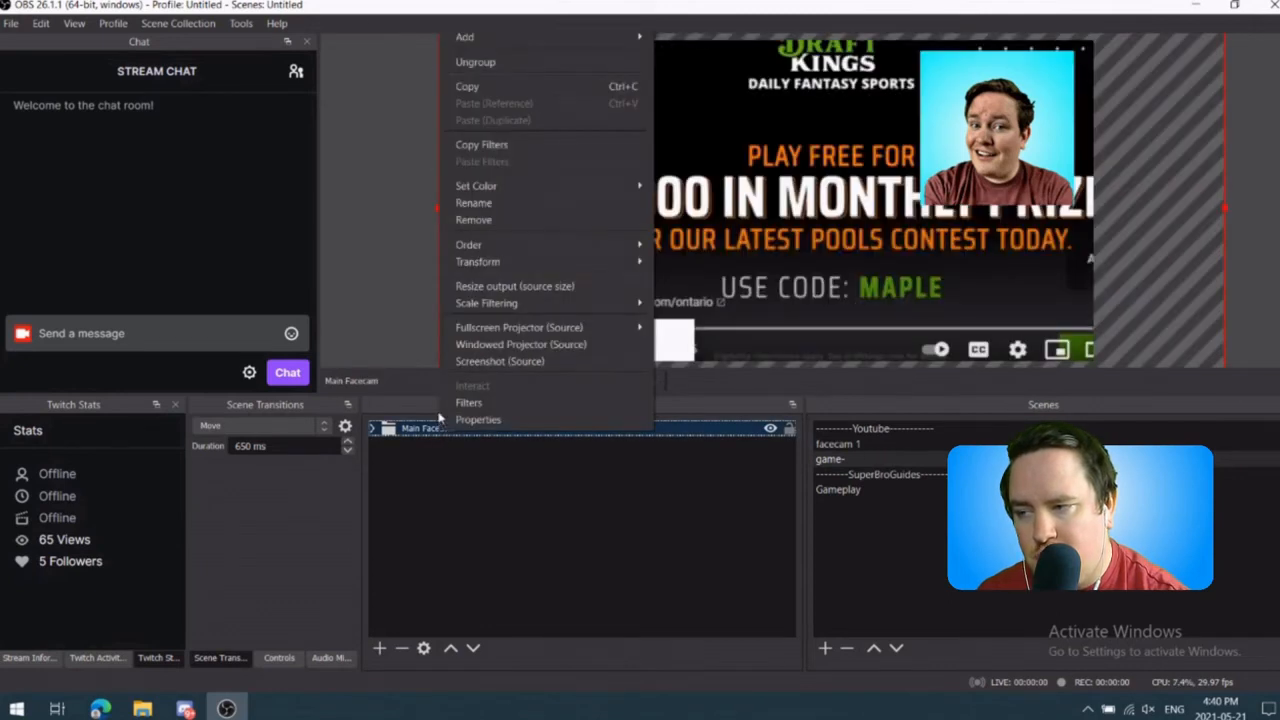
pyautogui.moveTo(544, 188)
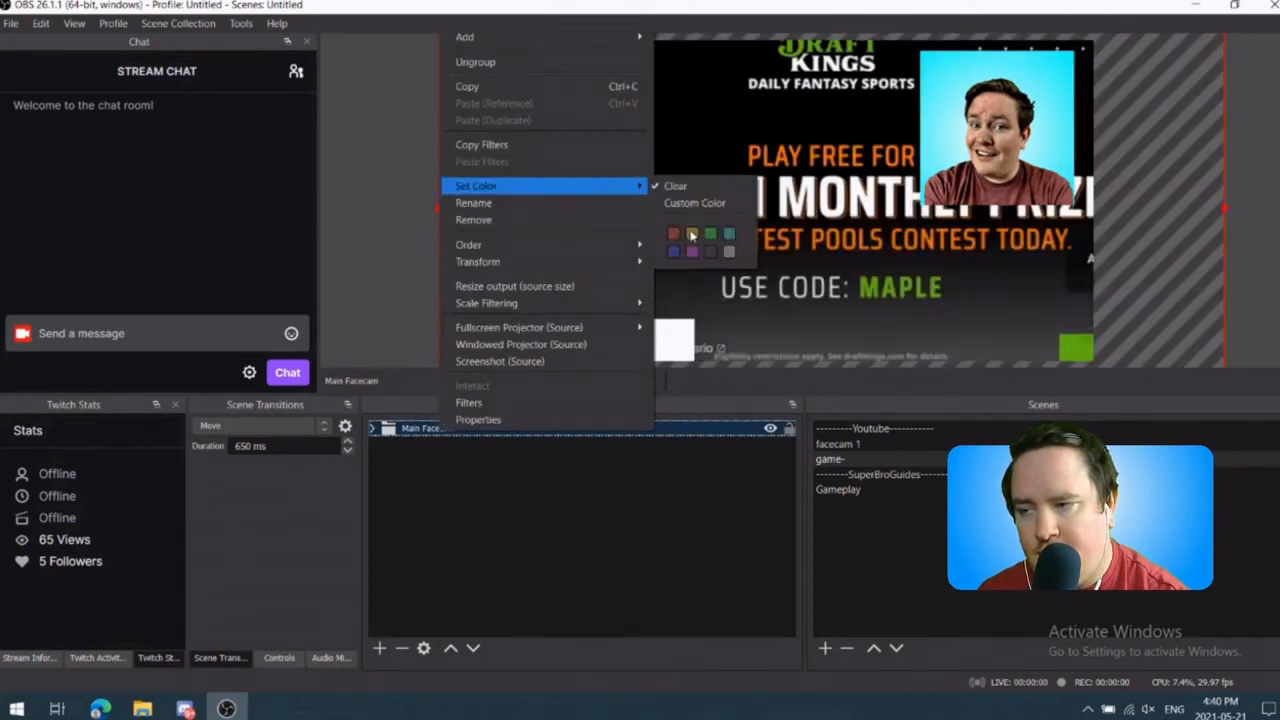
pyautogui.click(691, 235)
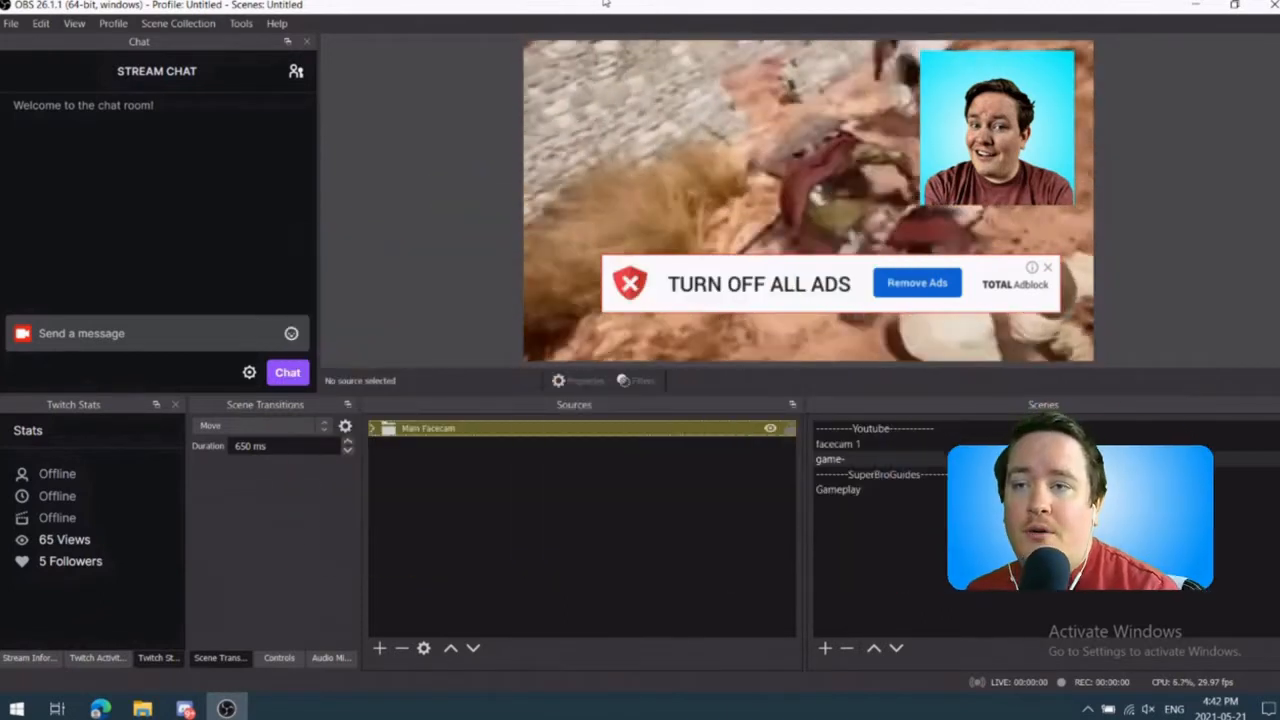
# Step: Assign the hotkey Shift + F1 to Screenshot Output in the settings
pyautogui.click(11, 23)
pyautogui.click(33, 87)
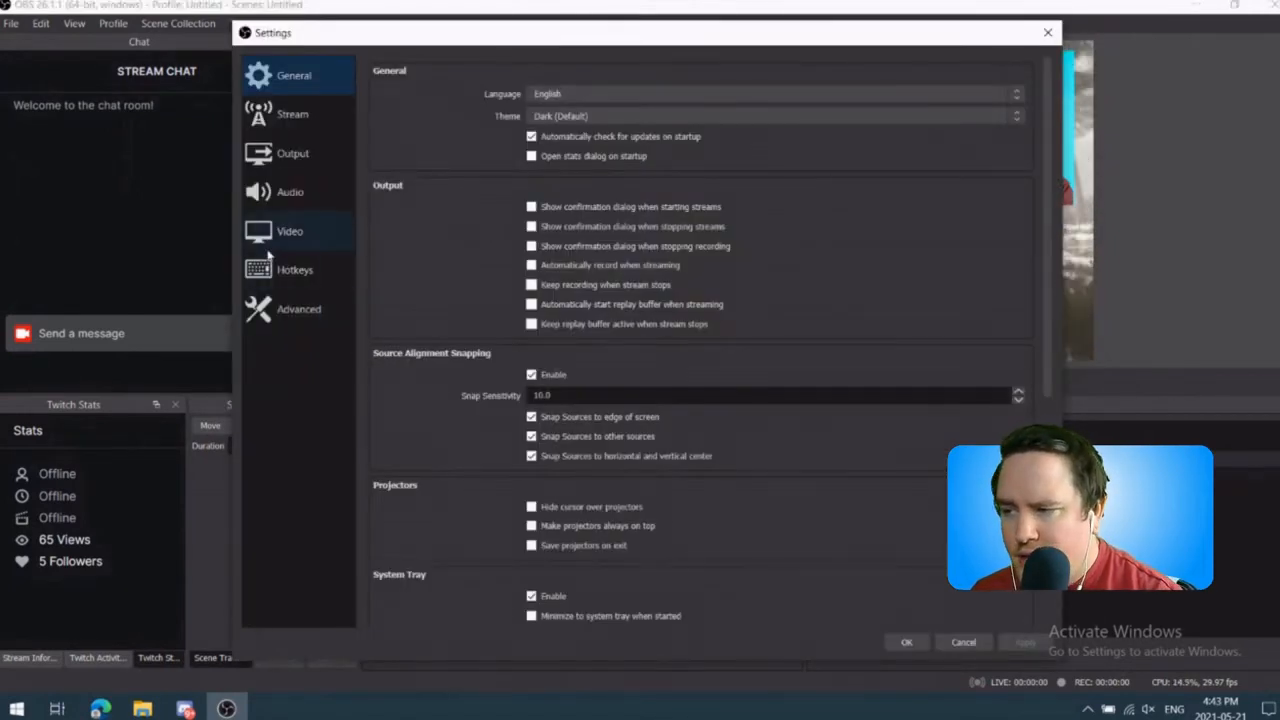
pyautogui.click(278, 272)
pyautogui.scroll(-1, 457, 236)
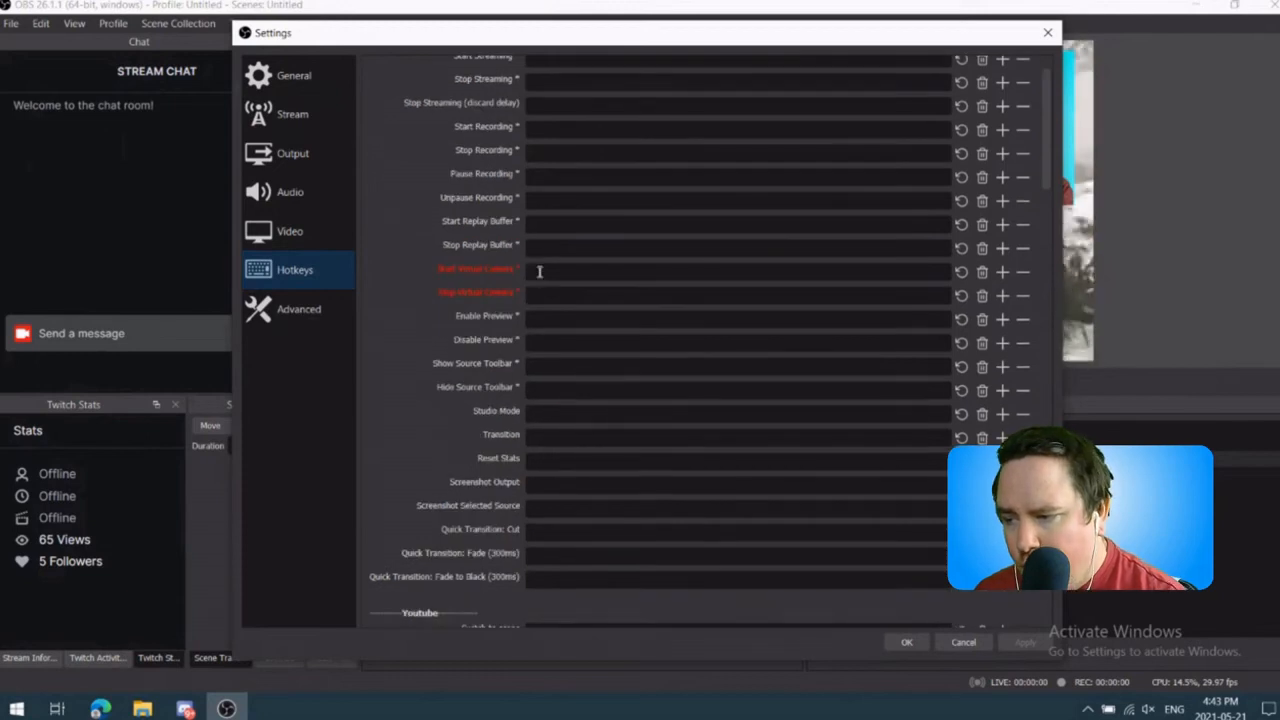
pyautogui.click(537, 482)
pyautogui.hotkey('shift', 'F8')
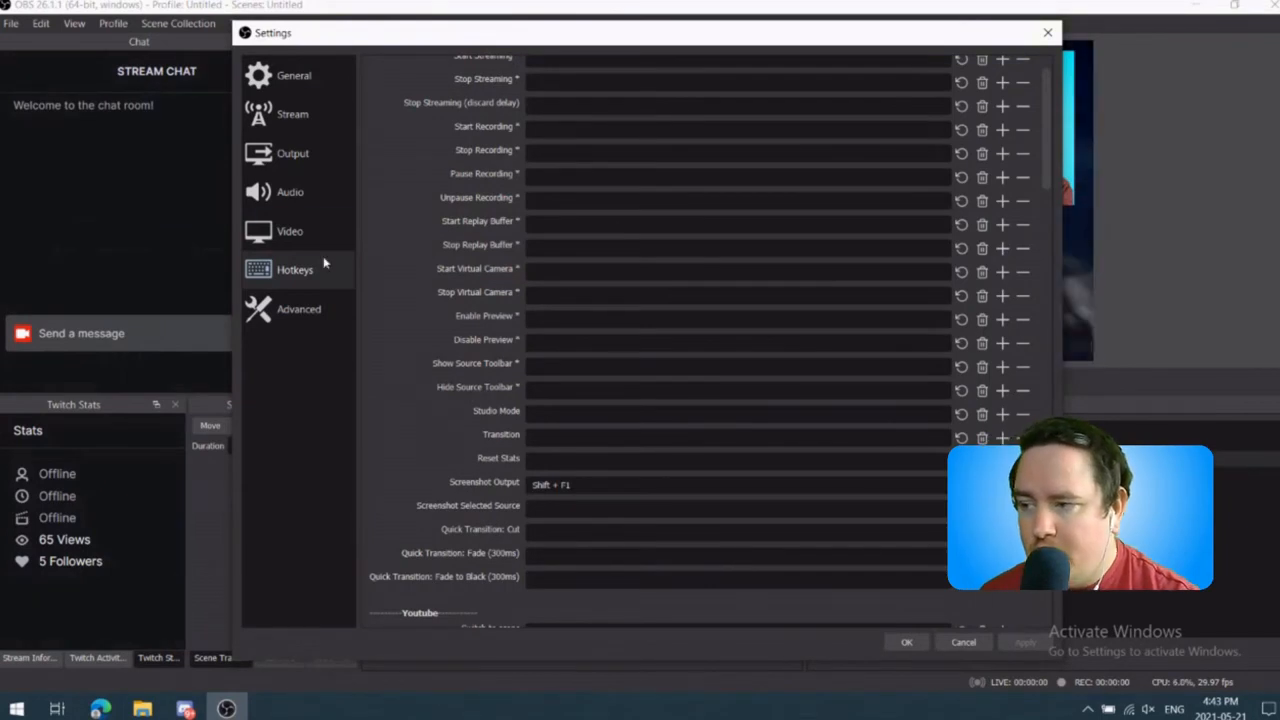
# Step: Review the video settings and the streaming and recording output settings
pyautogui.click(295, 155)
pyautogui.click(303, 236)
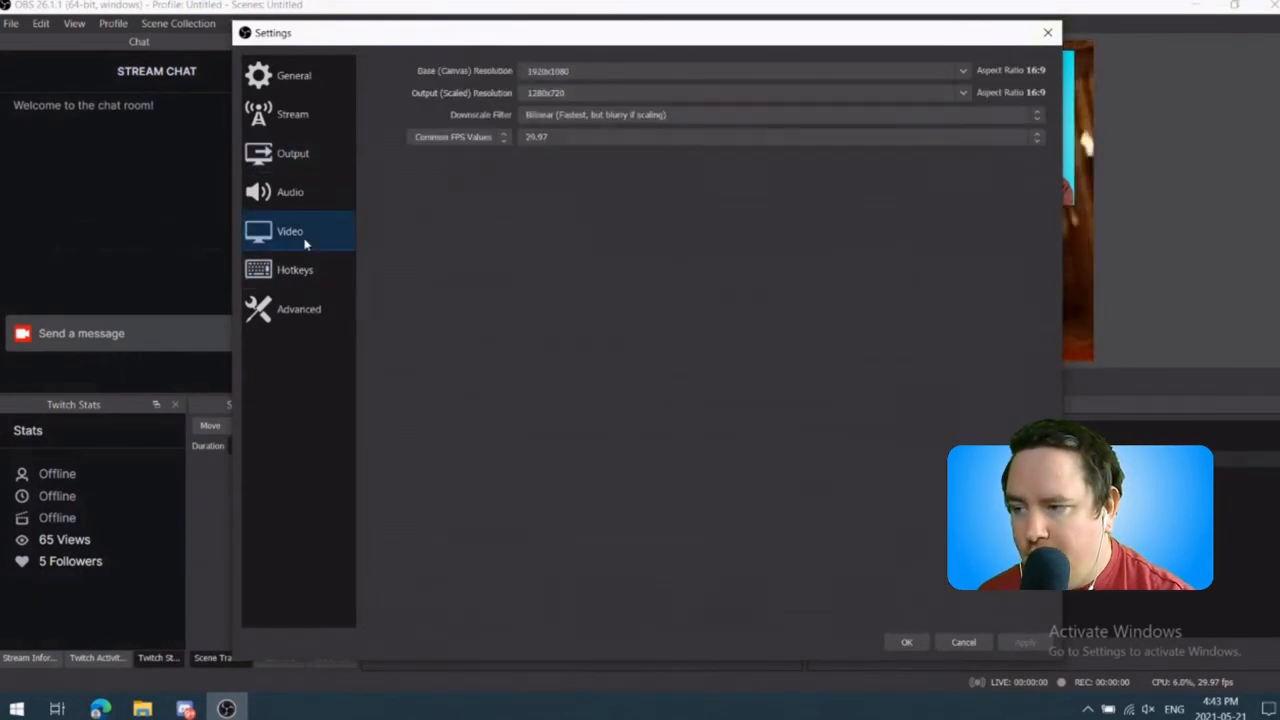
pyautogui.click(306, 151)
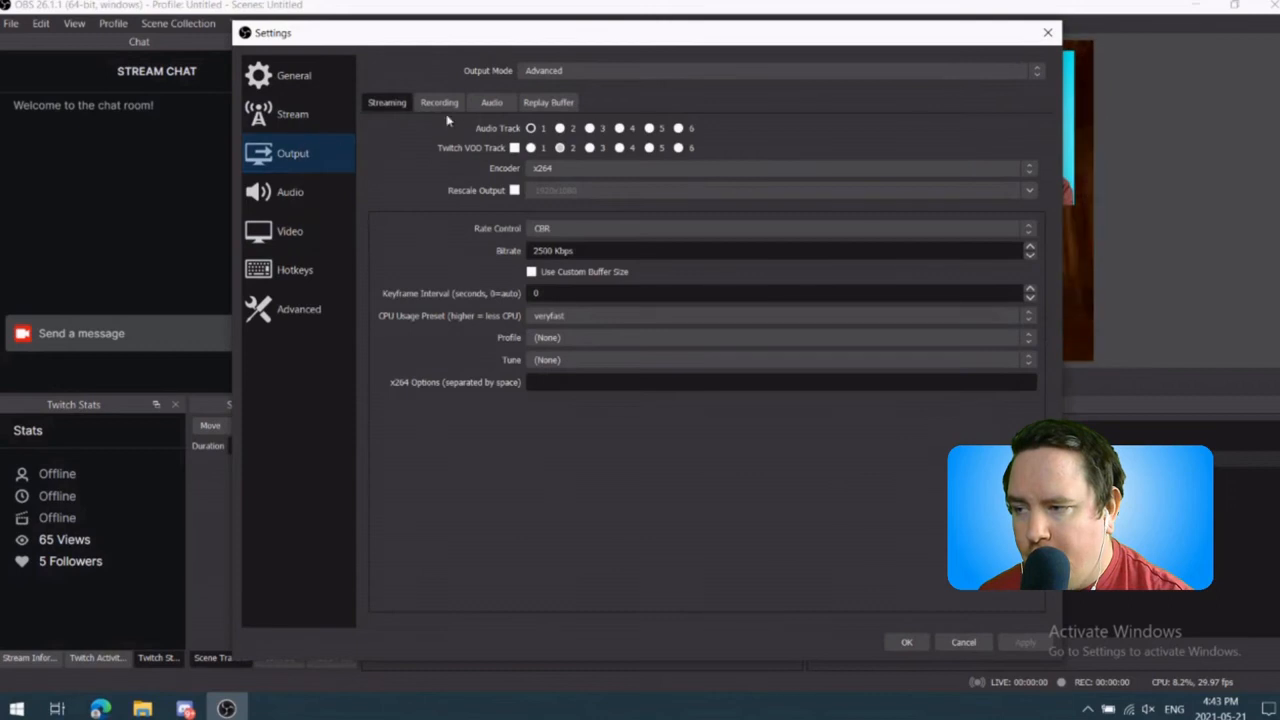
pyautogui.click(439, 102)
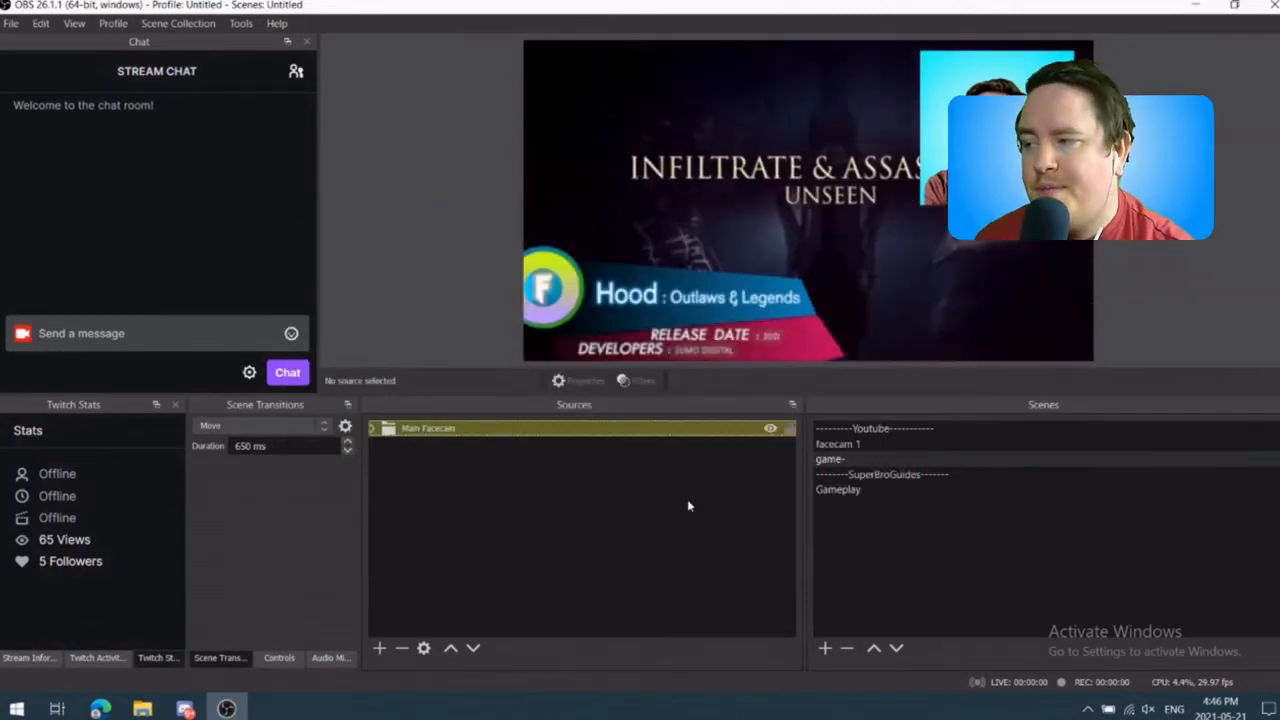
# Step: Show the Stats dock, dock it as a tab together with Sources, and bring Sources back to the front
pyautogui.click(74, 23)
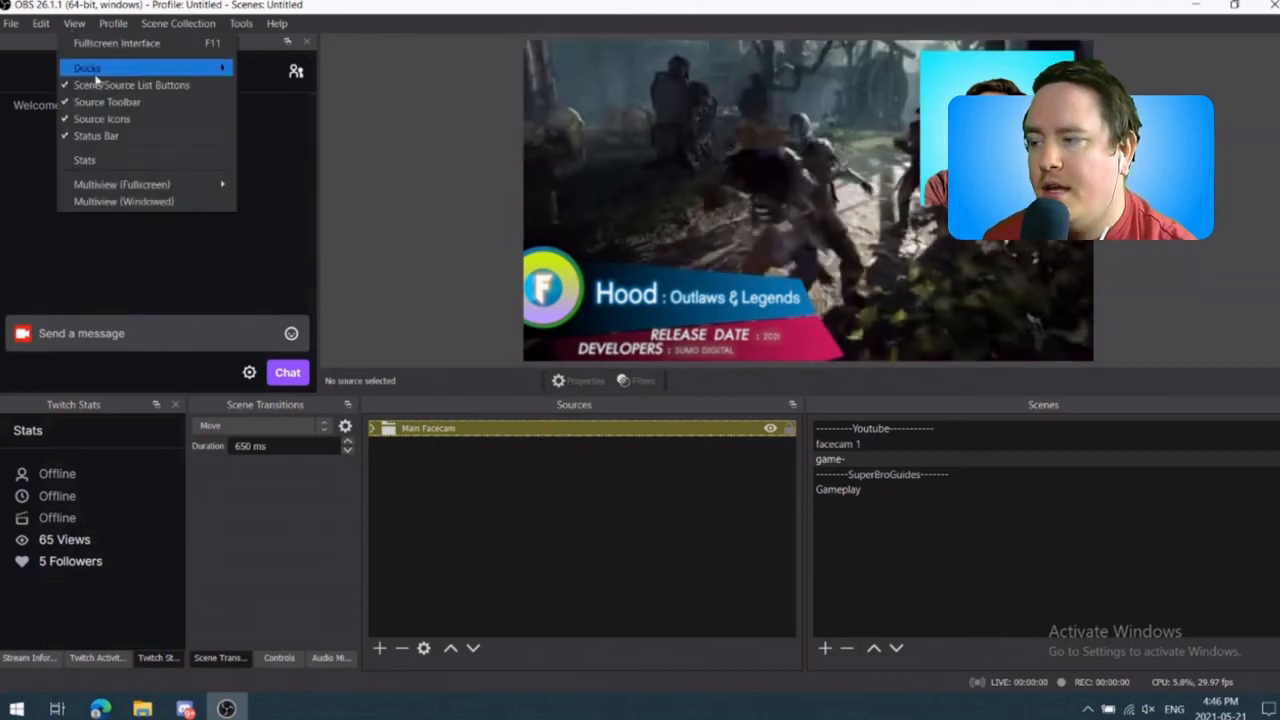
pyautogui.moveTo(130, 63)
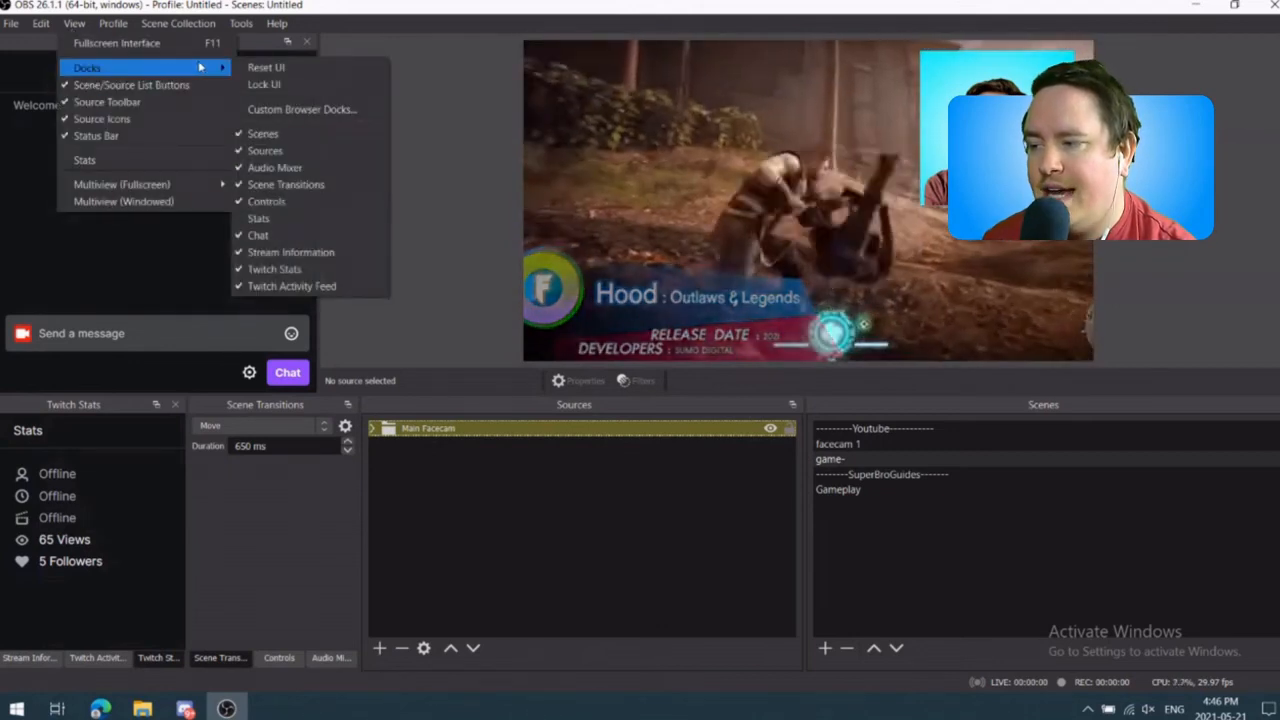
pyautogui.click(320, 218)
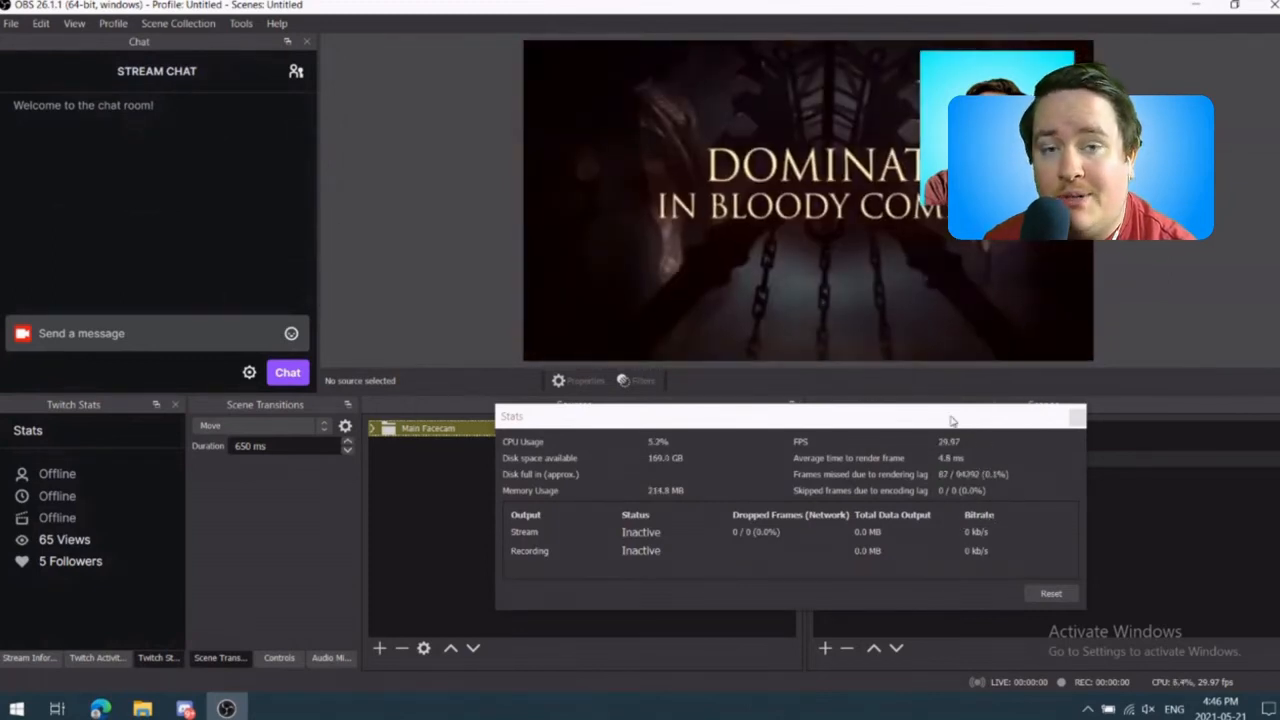
pyautogui.click(701, 406)
pyautogui.moveTo(726, 420); pyautogui.dragTo(591, 222)
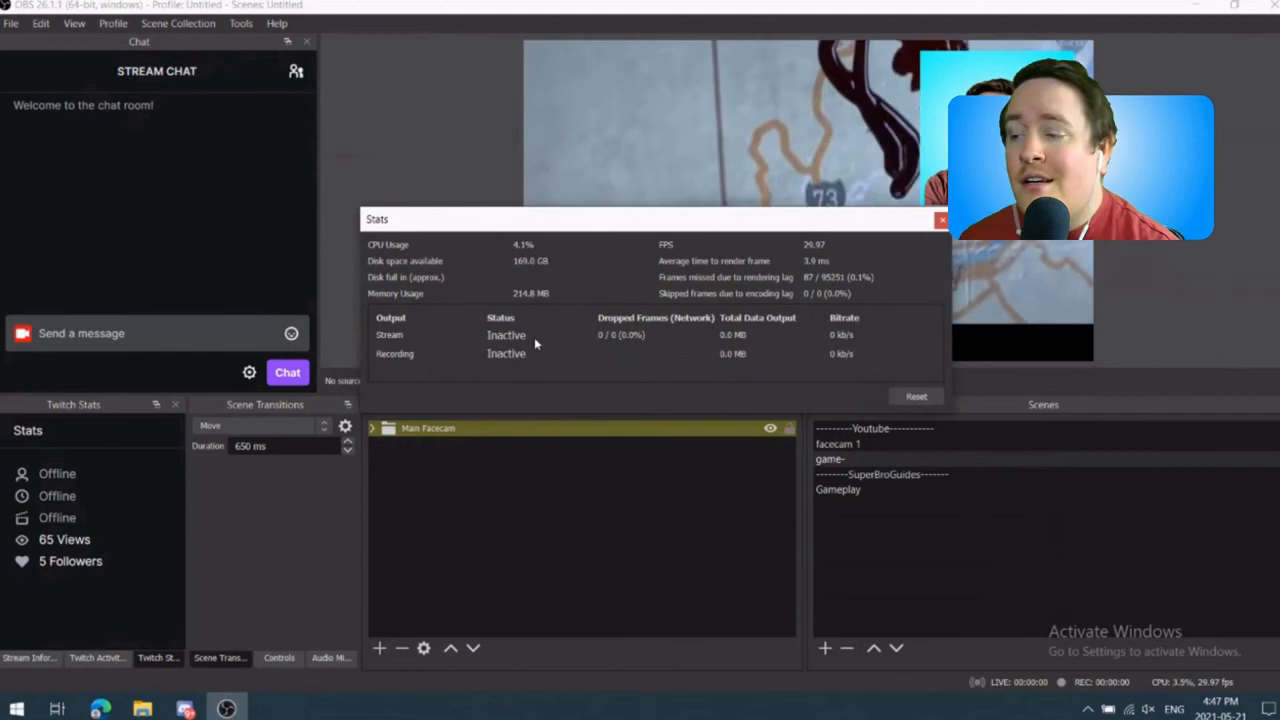
pyautogui.moveTo(557, 222); pyautogui.dragTo(600, 460)
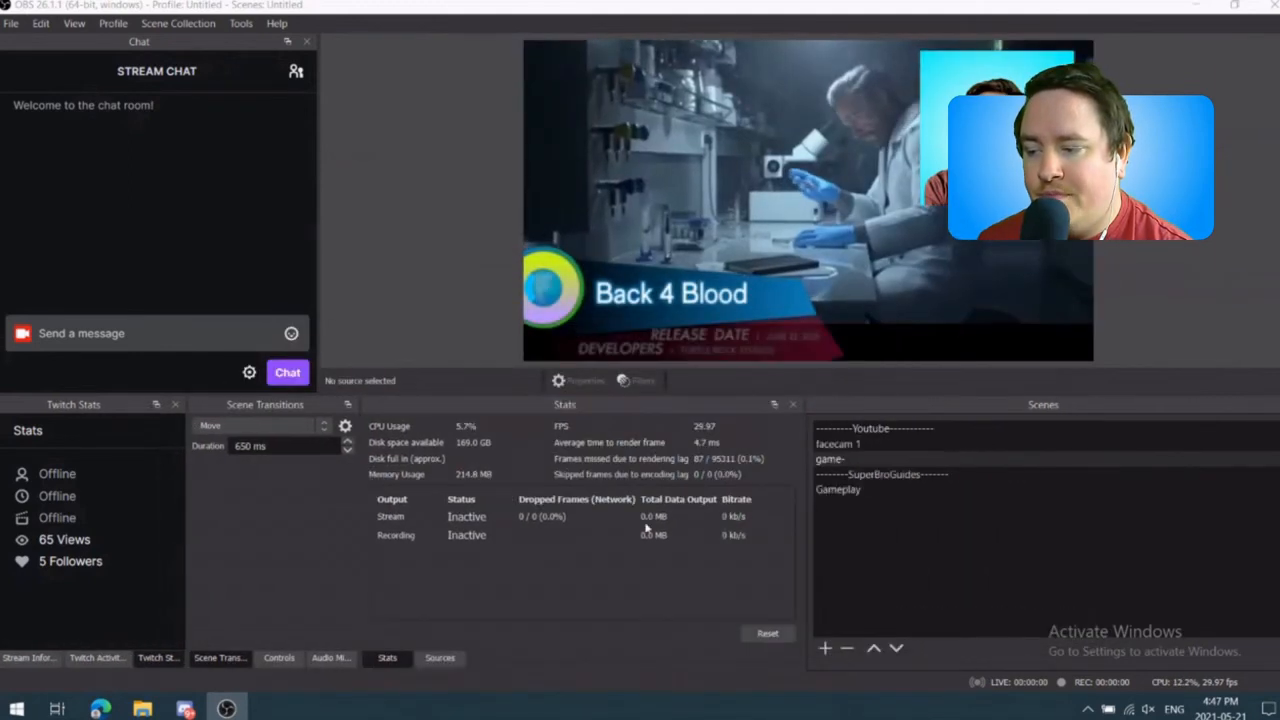
pyautogui.click(420, 664)
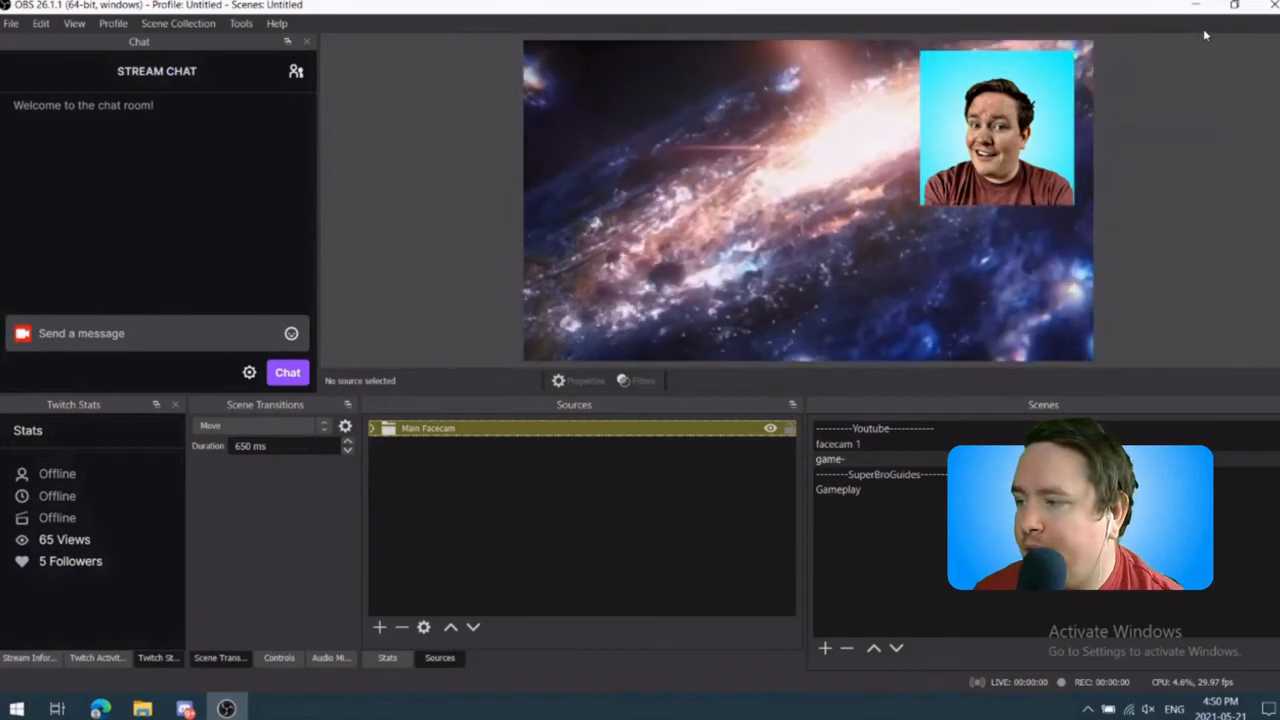
# Step: Add a custom browser dock named Twitch with the dashboard.twitch.tv stream-manager quick-actions popout URL and apply it
pyautogui.click(72, 23)
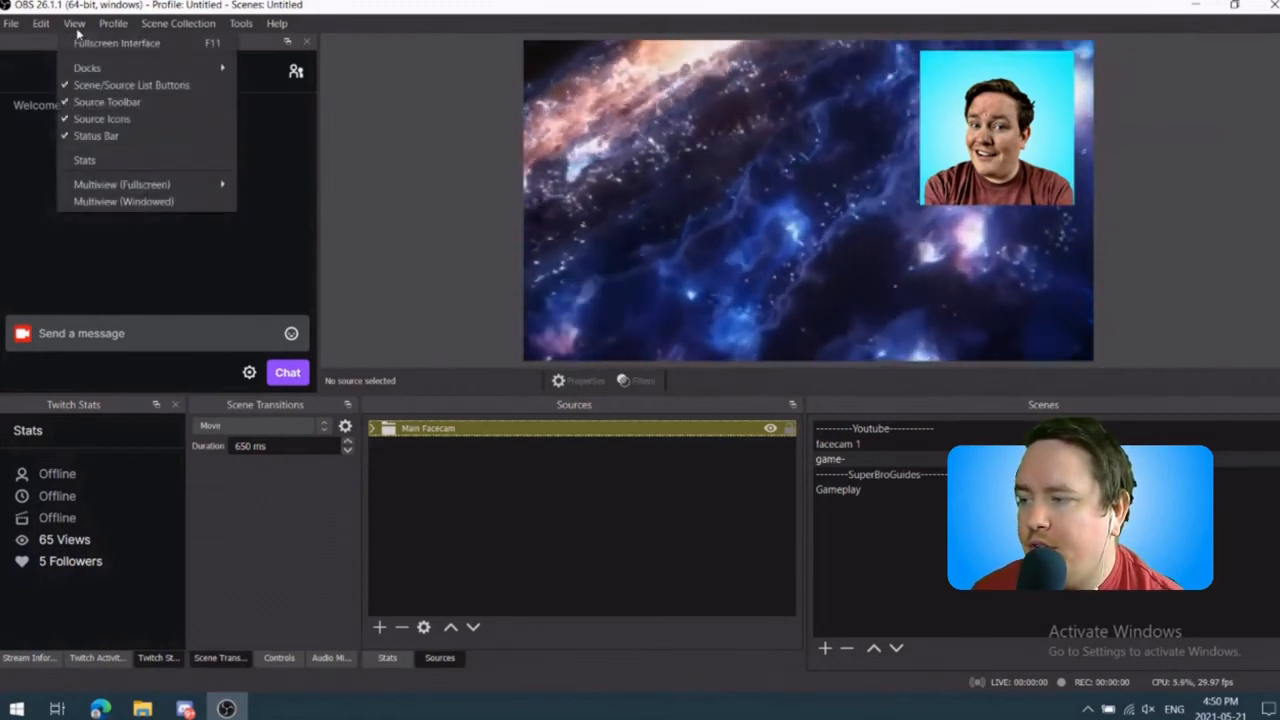
pyautogui.moveTo(228, 67)
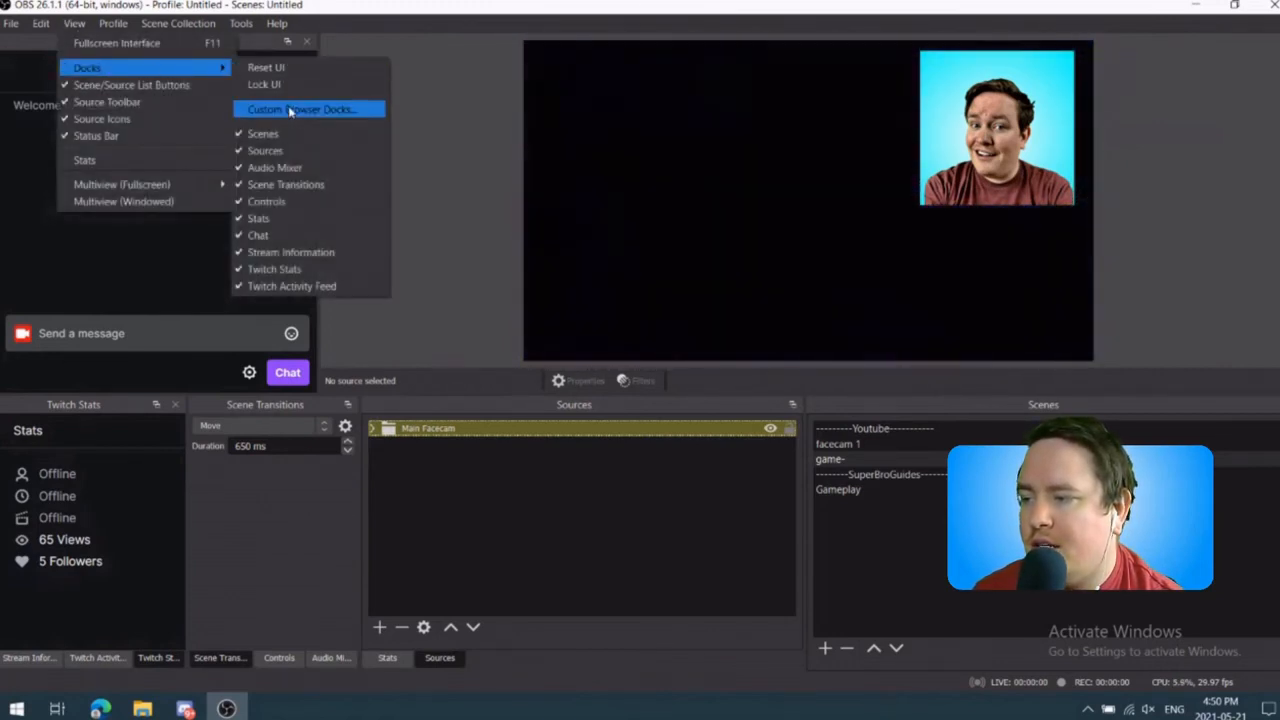
pyautogui.click(290, 109)
pyautogui.click(424, 260)
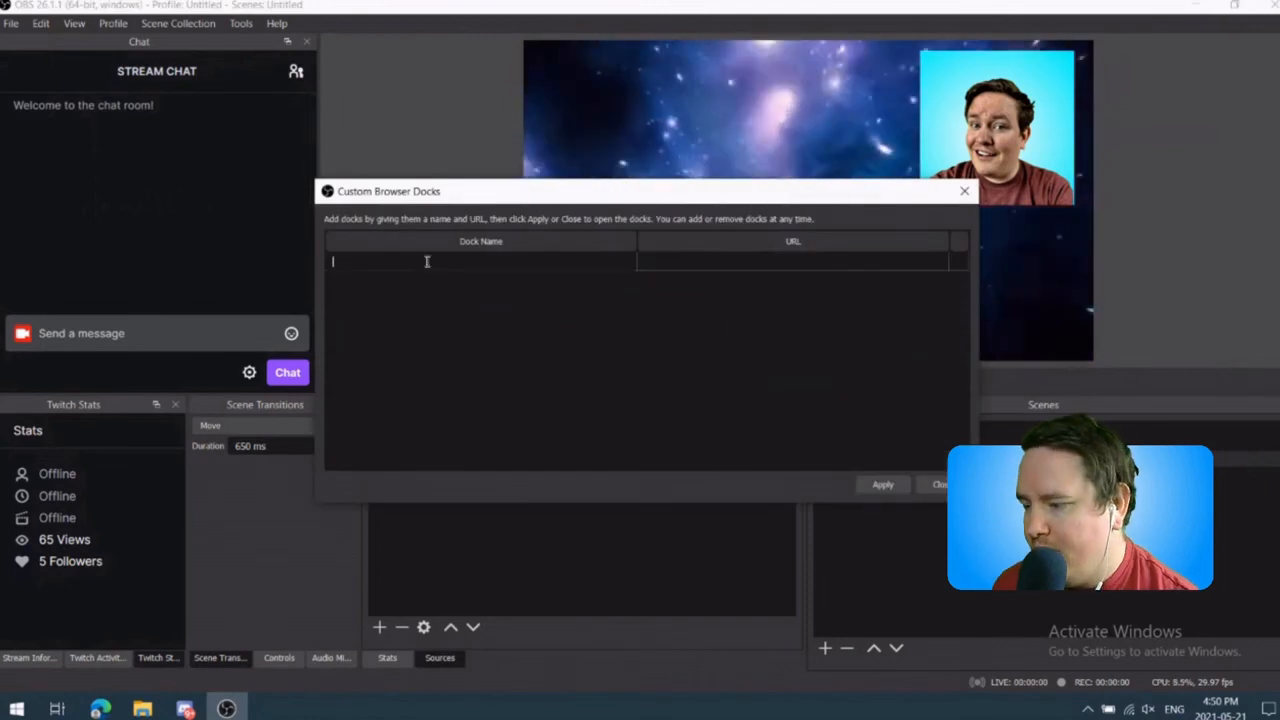
pyautogui.write('T')
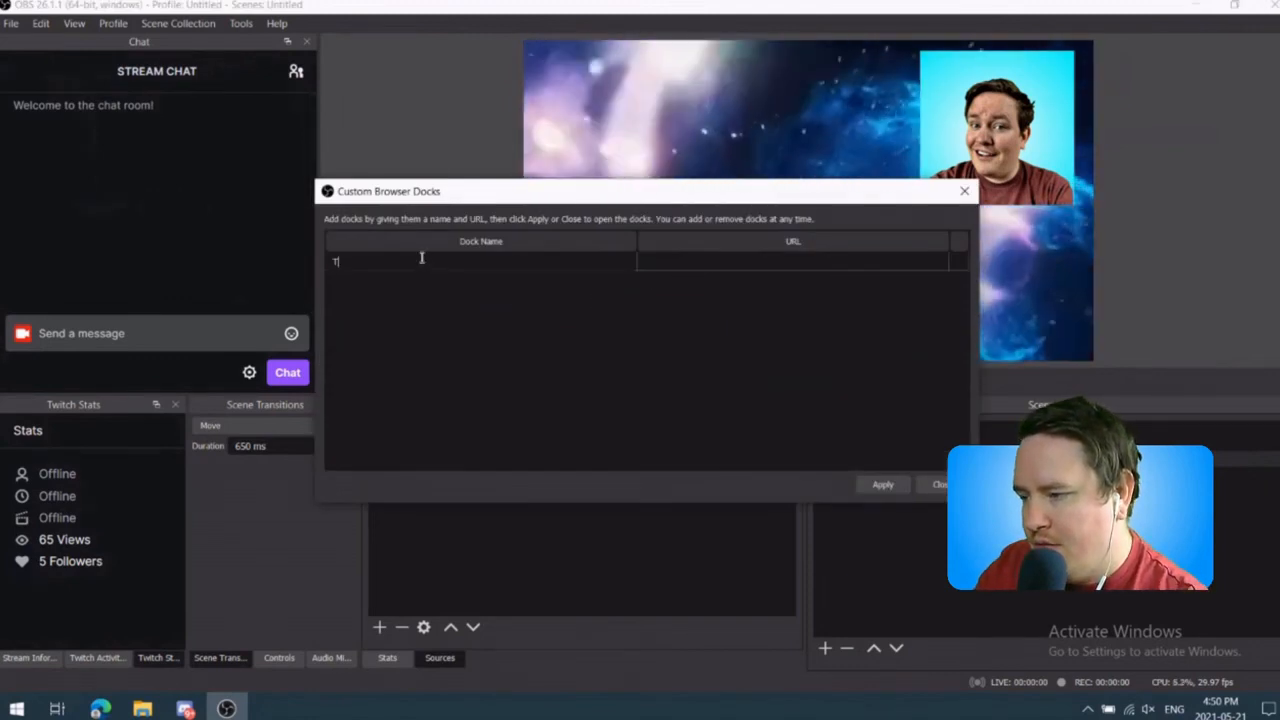
pyautogui.write('witch')
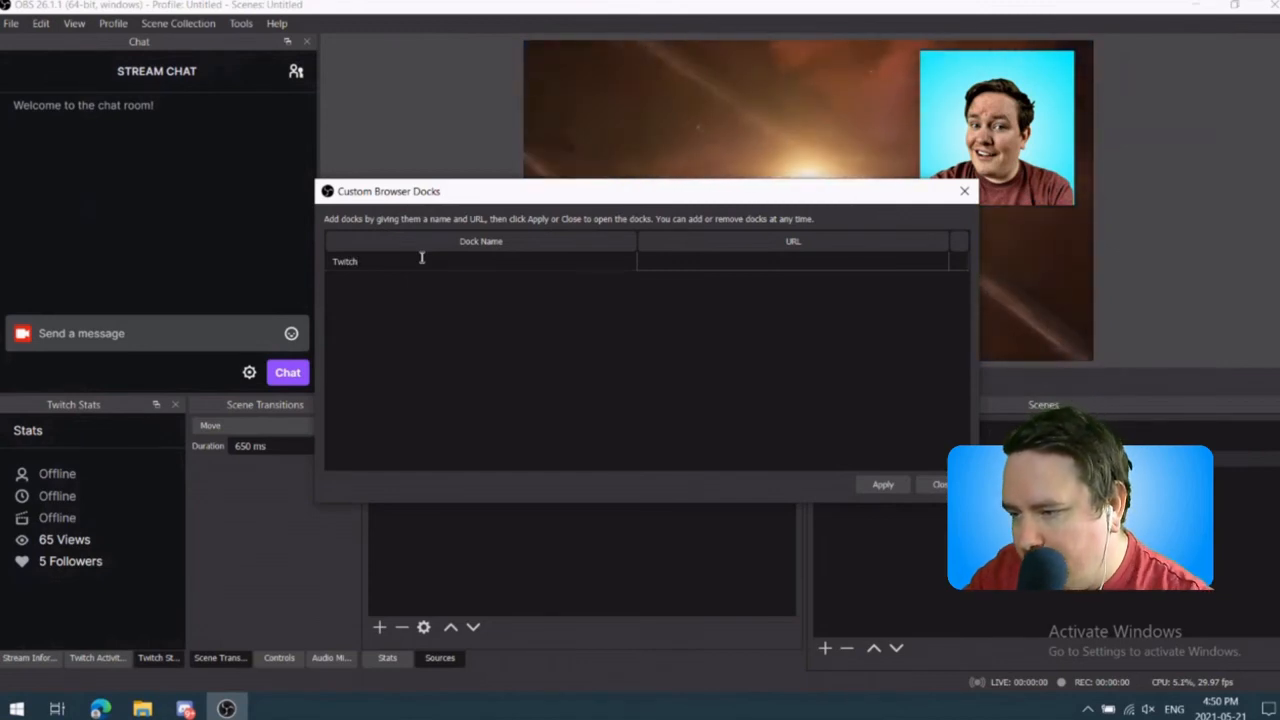
pyautogui.click(681, 260)
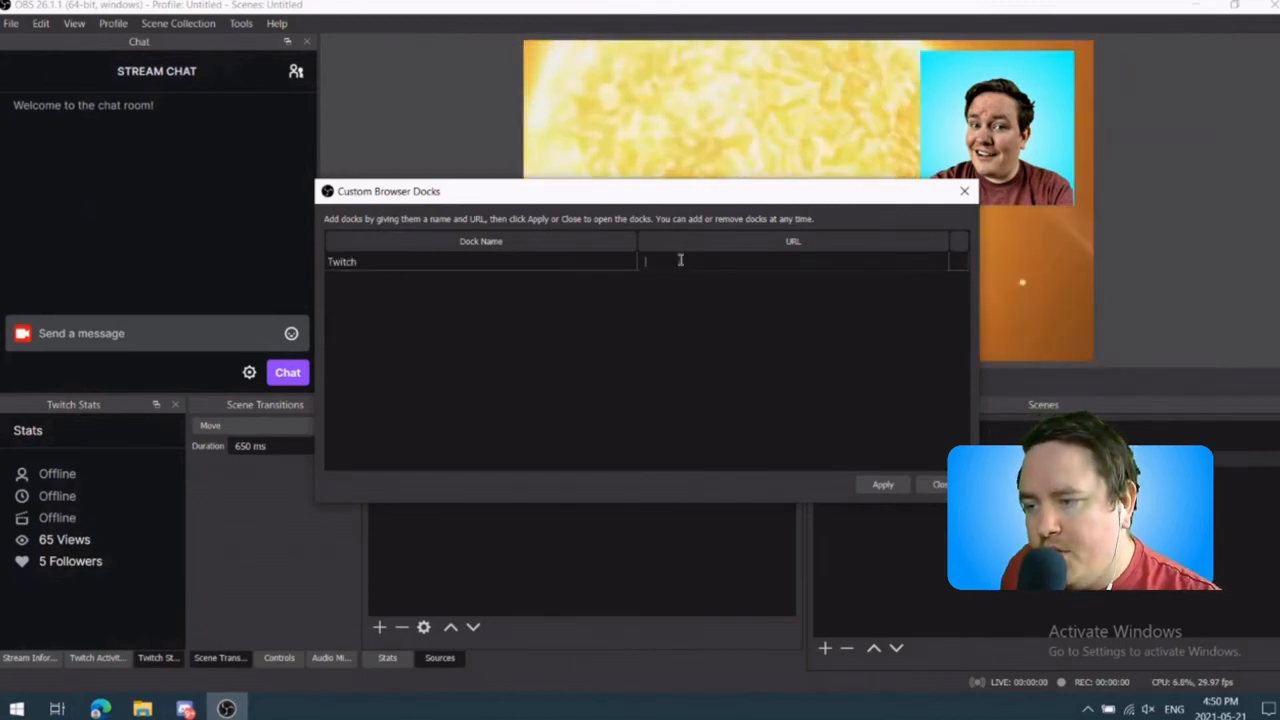
pyautogui.rightClick(679, 259)
pyautogui.click(700, 345)
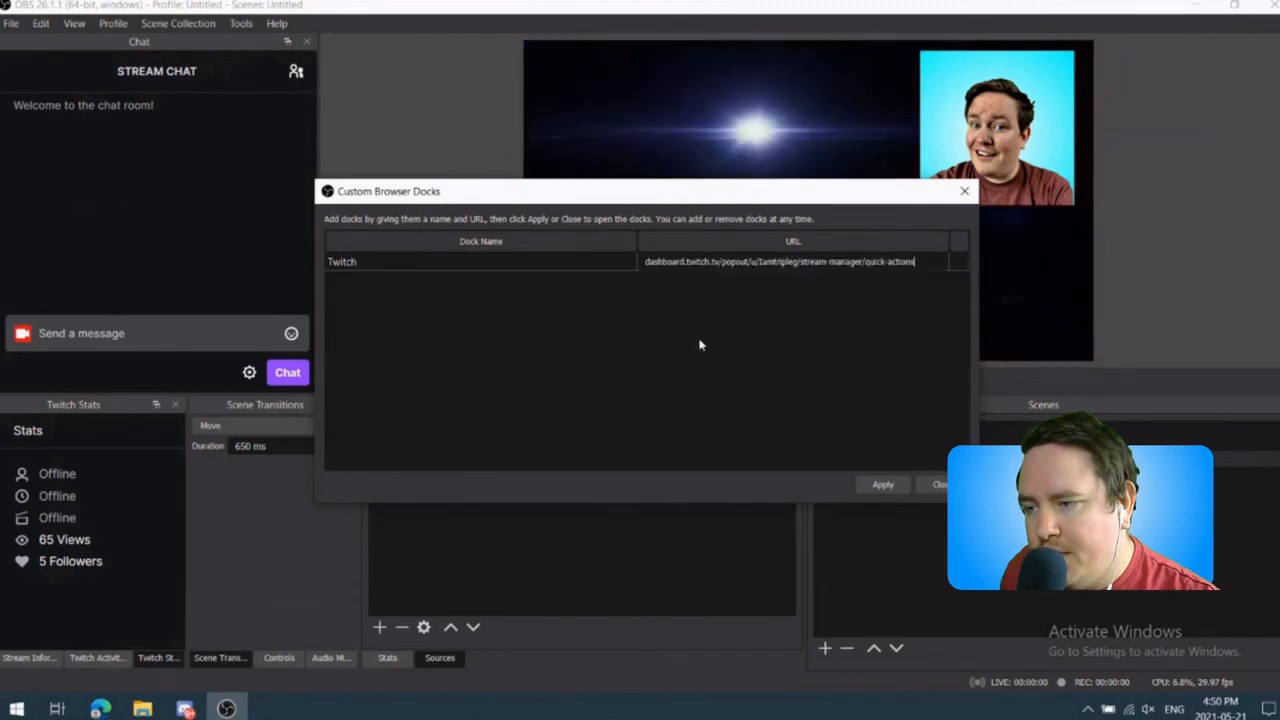
pyautogui.click(881, 486)
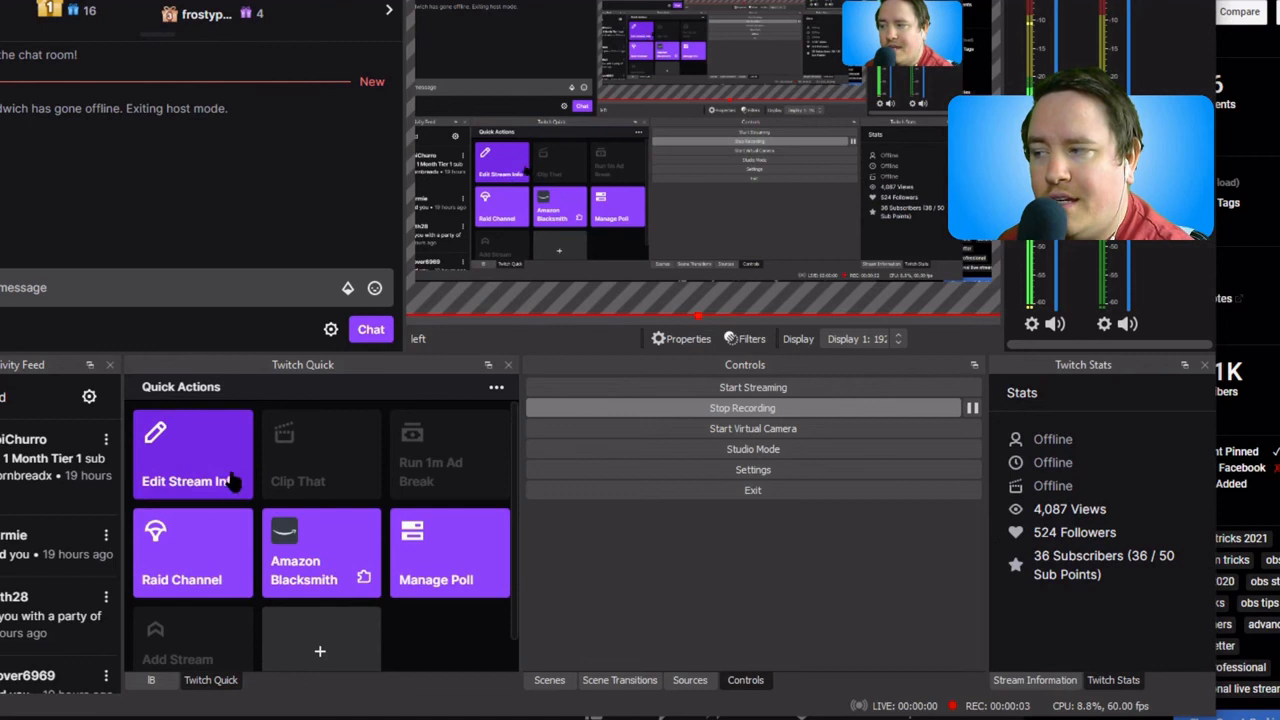
# Step: Look through the available stream actions in the Twitch Quick dock
pyautogui.scroll(-2, 225, 562)
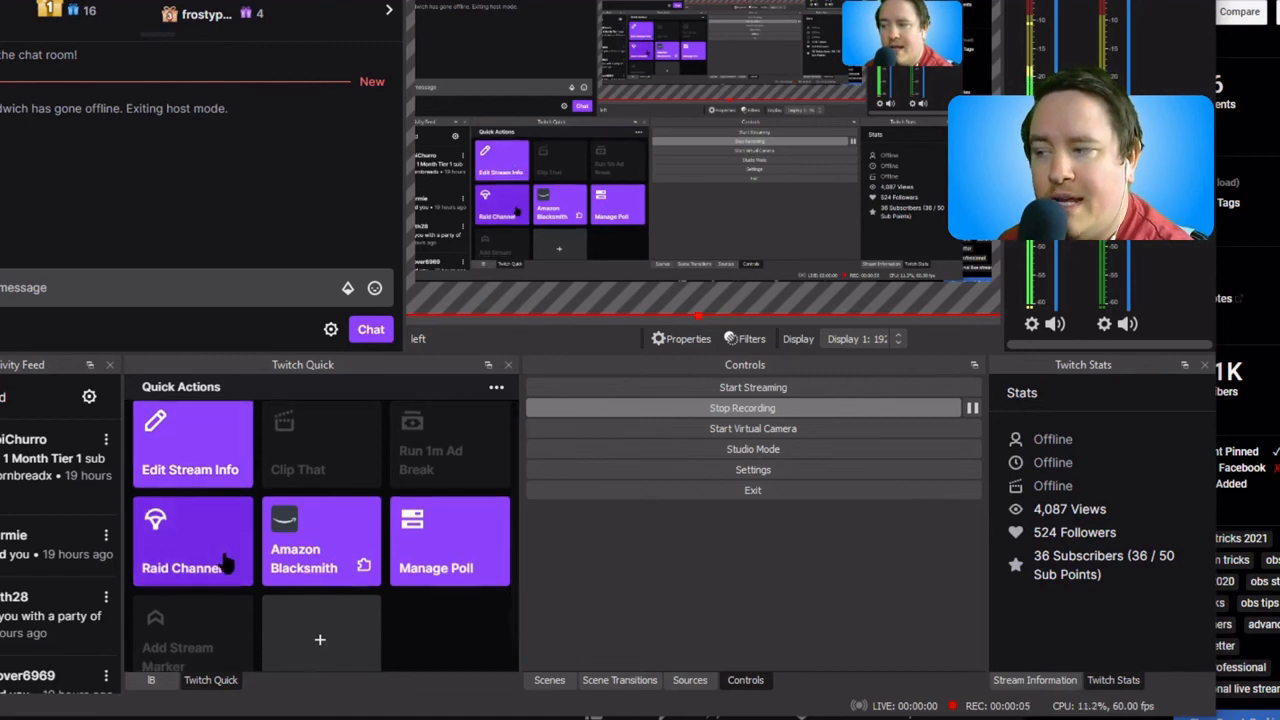
pyautogui.scroll(2, 240, 556)
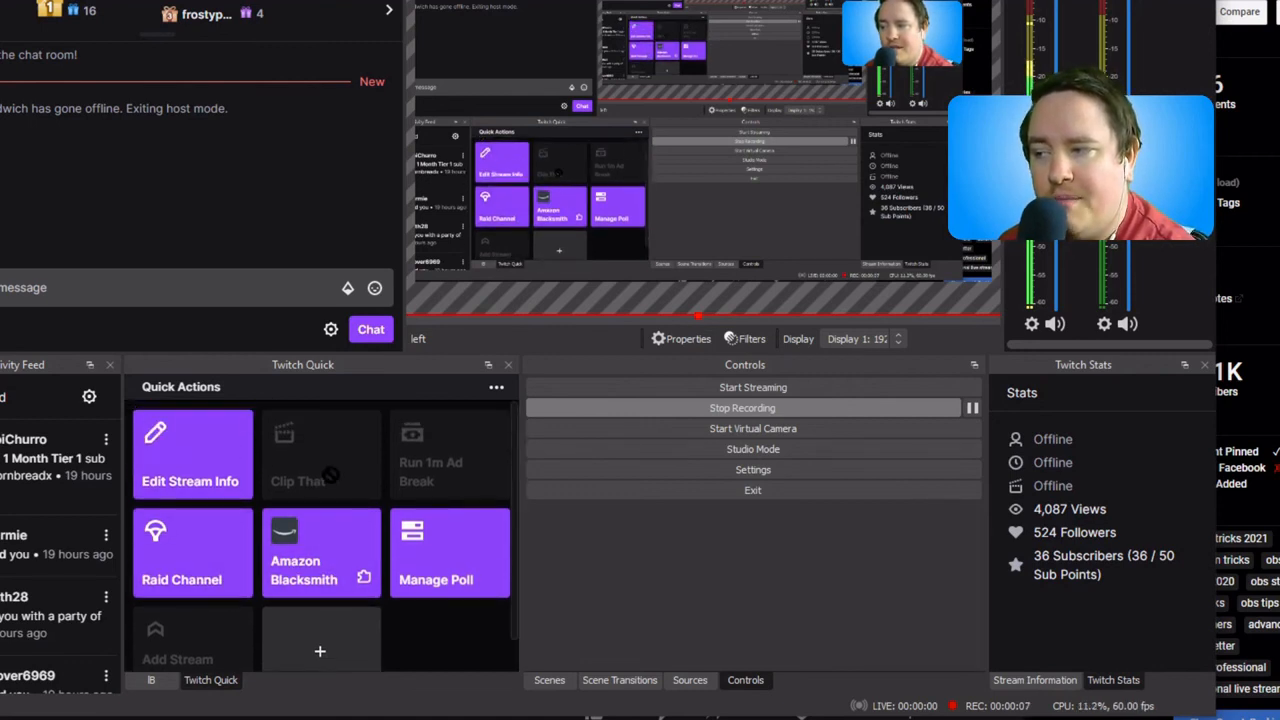
pyautogui.scroll(-2, 430, 522)
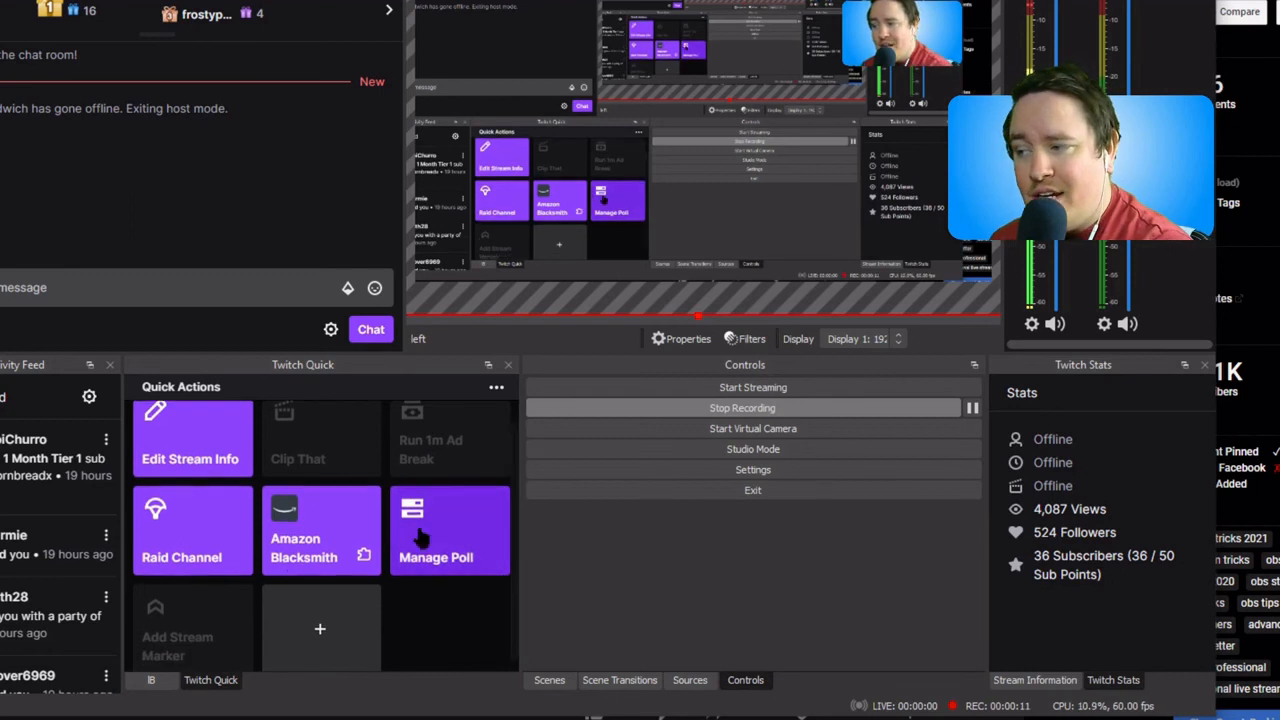